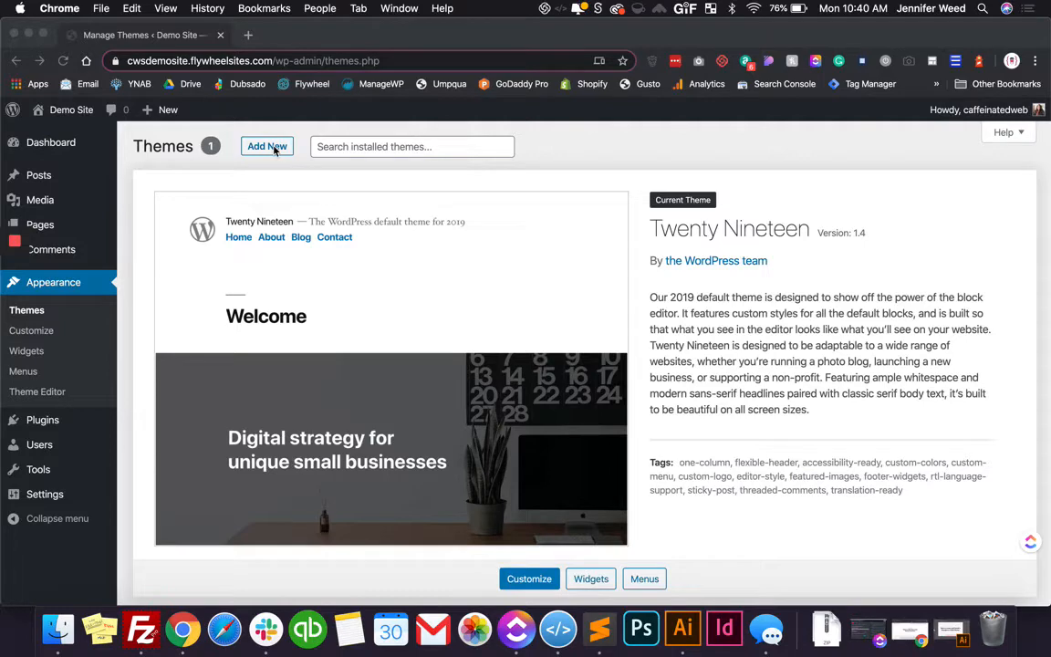
# Install the Twenty Twenty theme from the featured themes and return to the list of installed themes
pyautogui.click(273, 149)
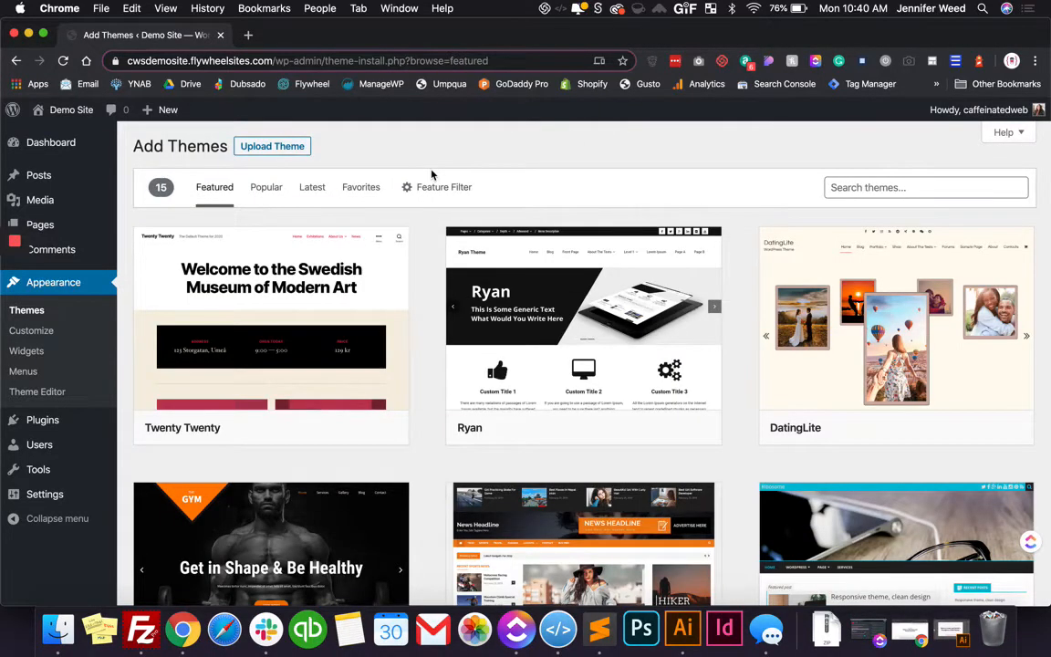
pyautogui.click(319, 428)
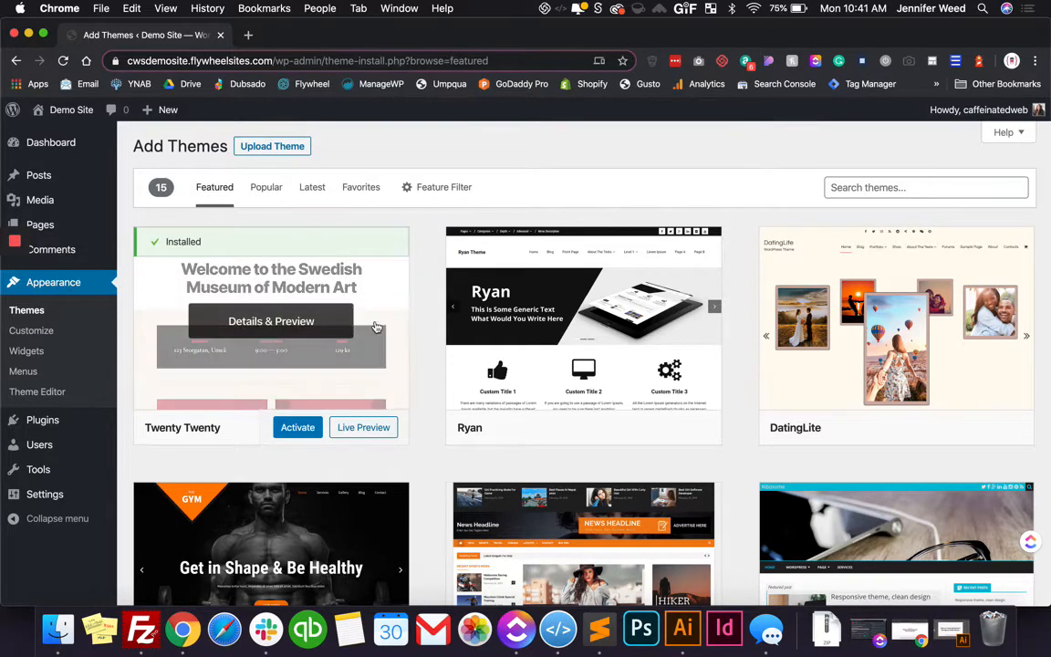
pyautogui.click(46, 312)
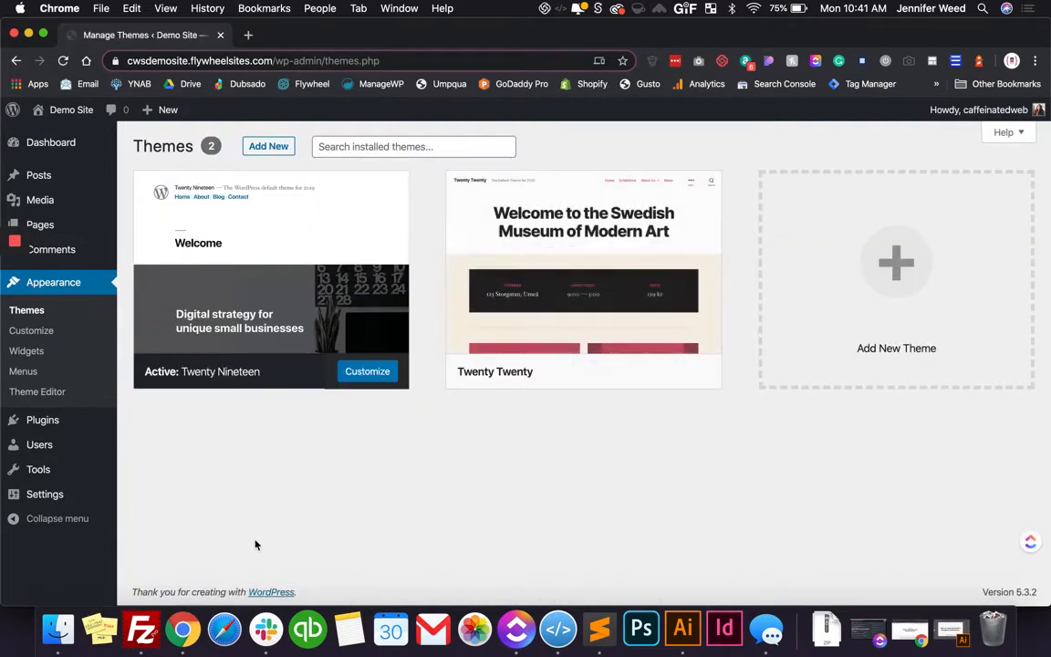
# Switch to FileZilla to check the theme folders on the server, and return to the WordPress themes page
pyautogui.click(153, 627)
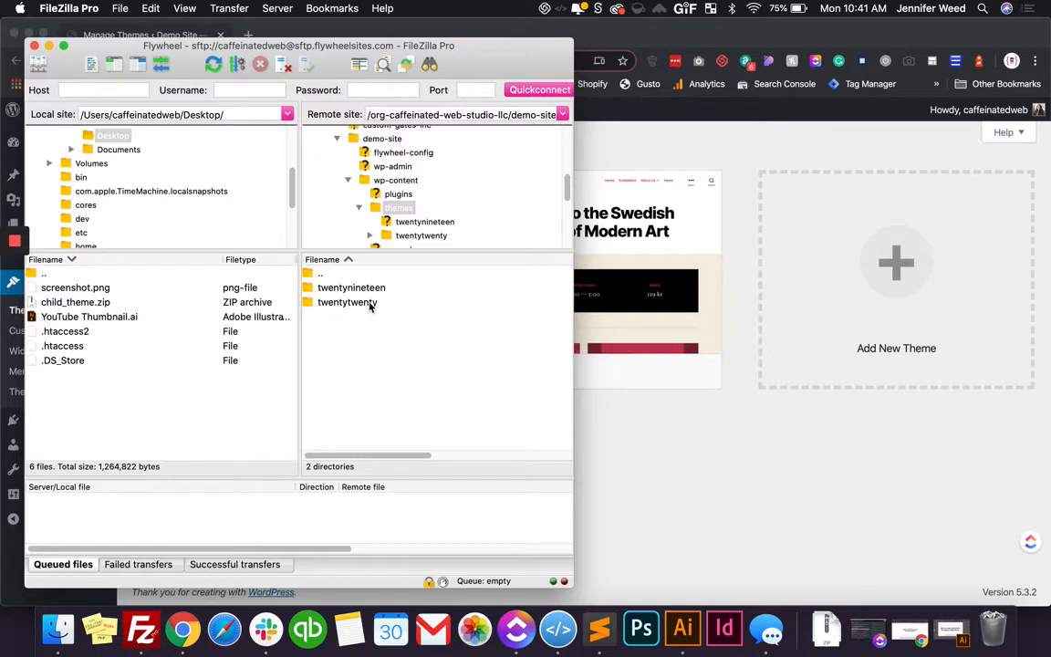
pyautogui.click(735, 145)
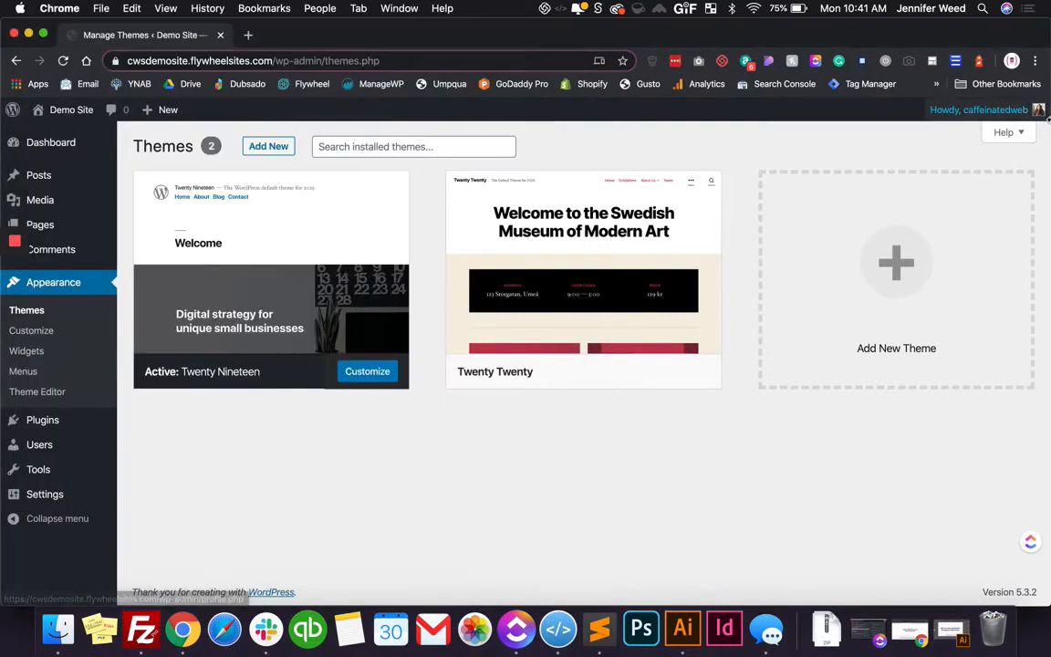
# Narrow the browser window to expose the desktop, extract child_theme.zip there, and place the child_theme folder below YouTube Thumbnail.ai
pyautogui.moveTo(1046, 115)
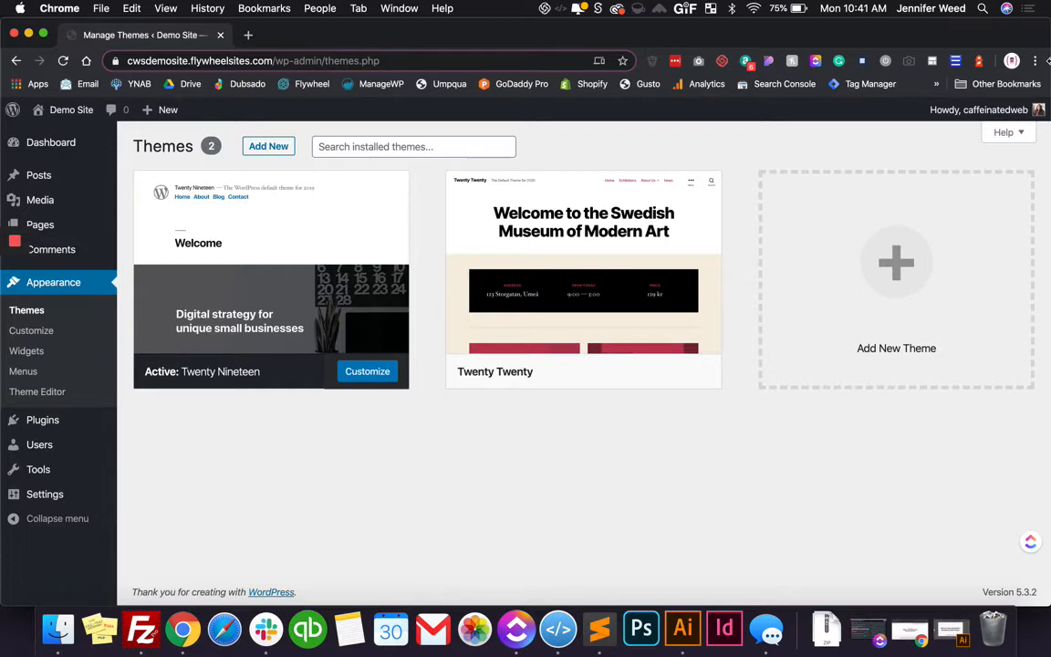
pyautogui.moveTo(1047, 61); pyautogui.dragTo(951, 83)
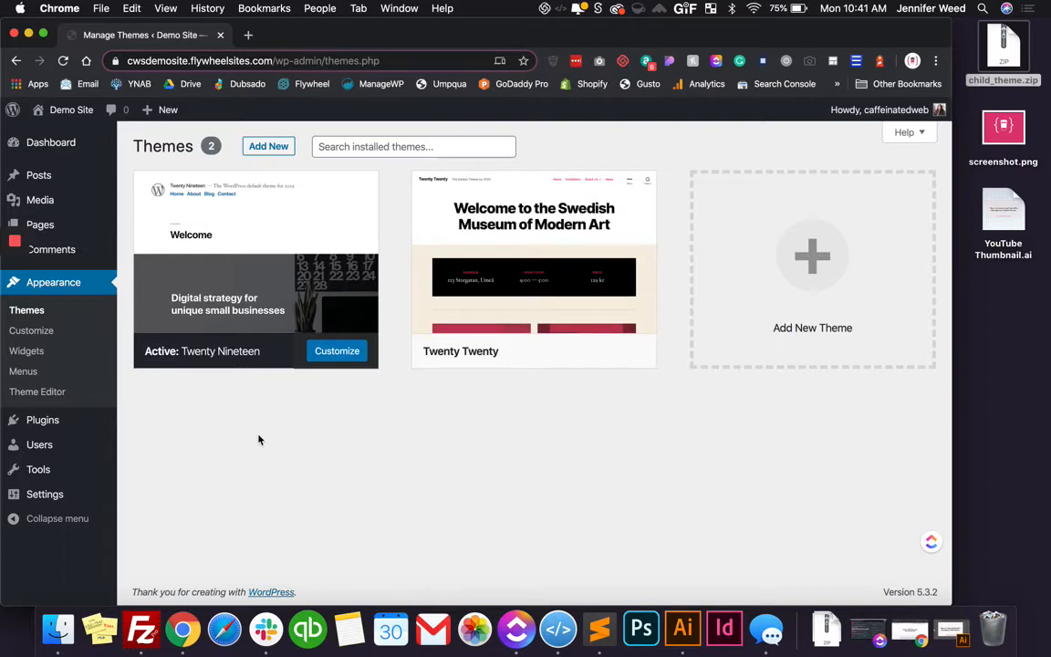
pyautogui.click(1012, 57)
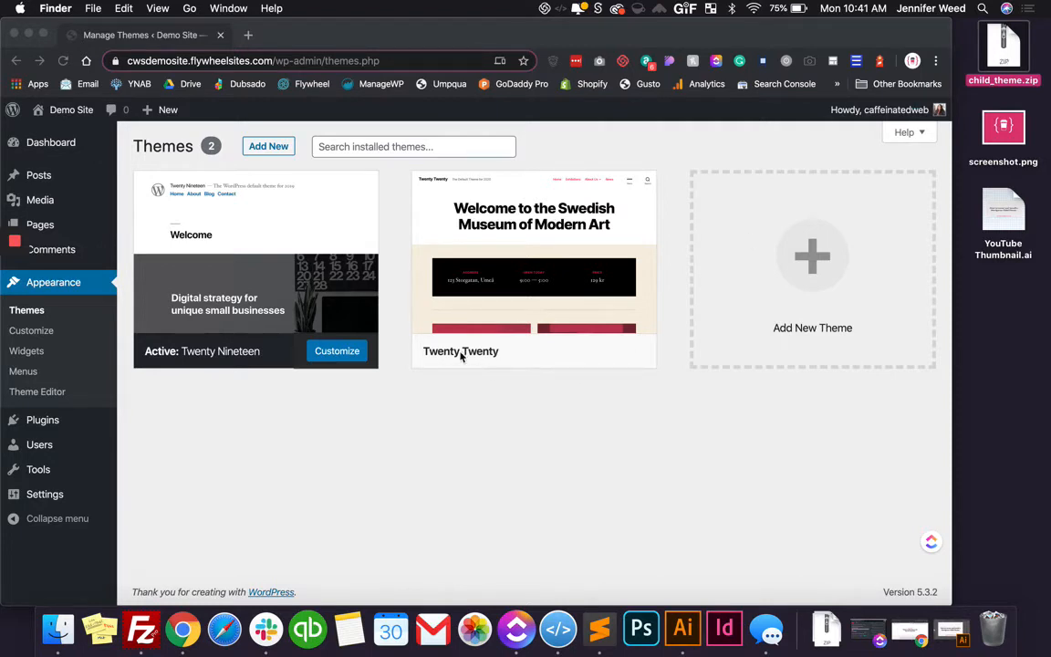
pyautogui.rightClick(1009, 67)
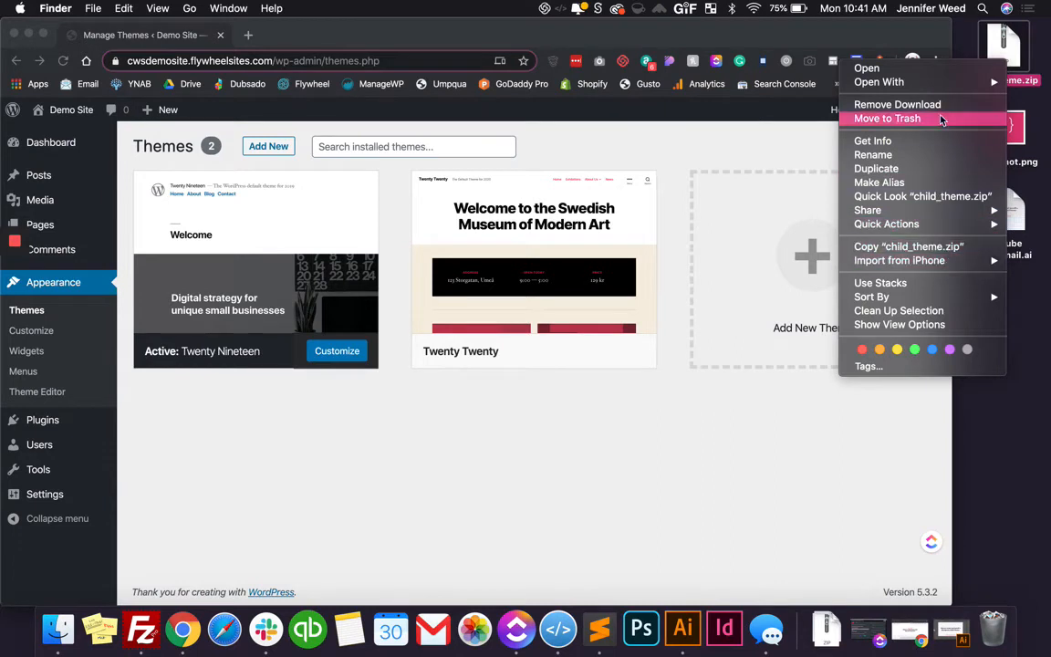
pyautogui.click(1007, 51)
pyautogui.doubleClick(1006, 51)
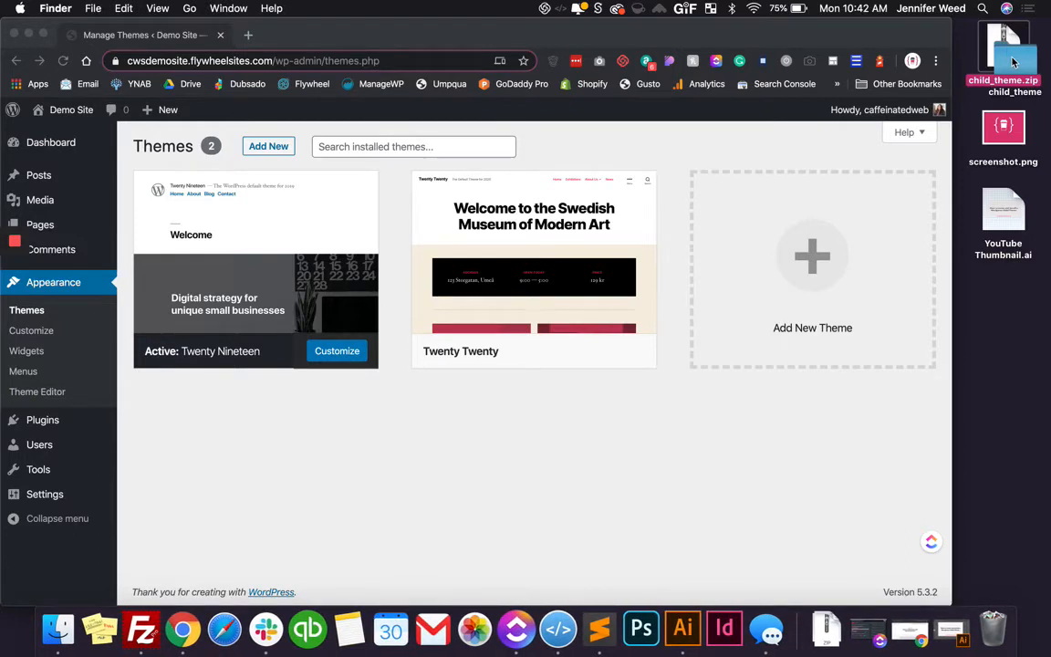
pyautogui.moveTo(1013, 62); pyautogui.dragTo(1002, 290)
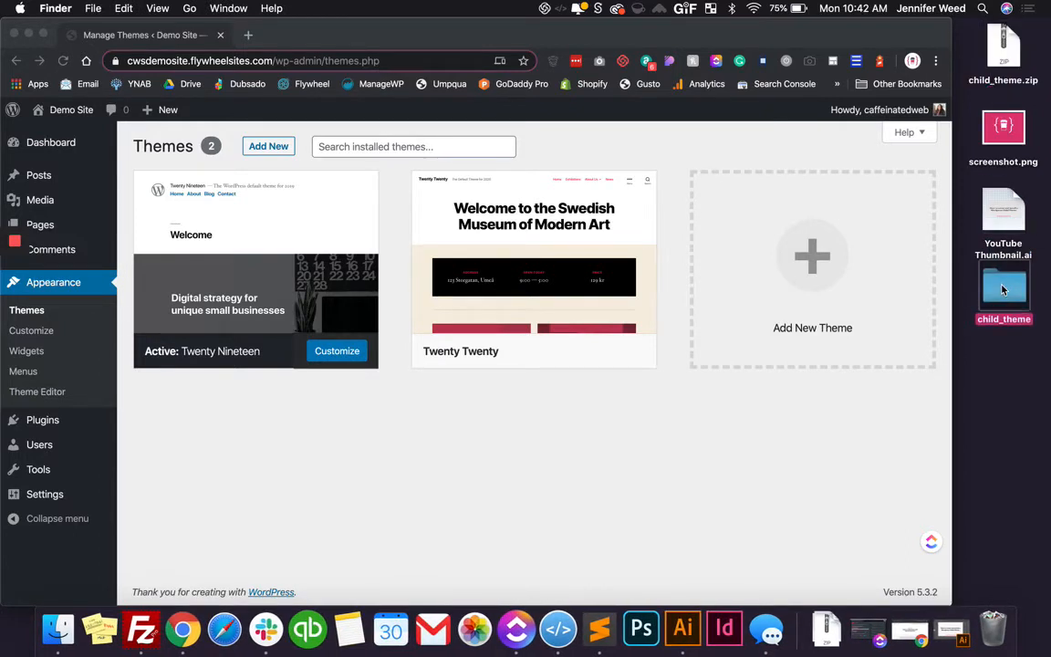
# Open style.css and functions.php from the child_theme folder in Sublime Text, leaving only style.css open
pyautogui.doubleClick(1001, 290)
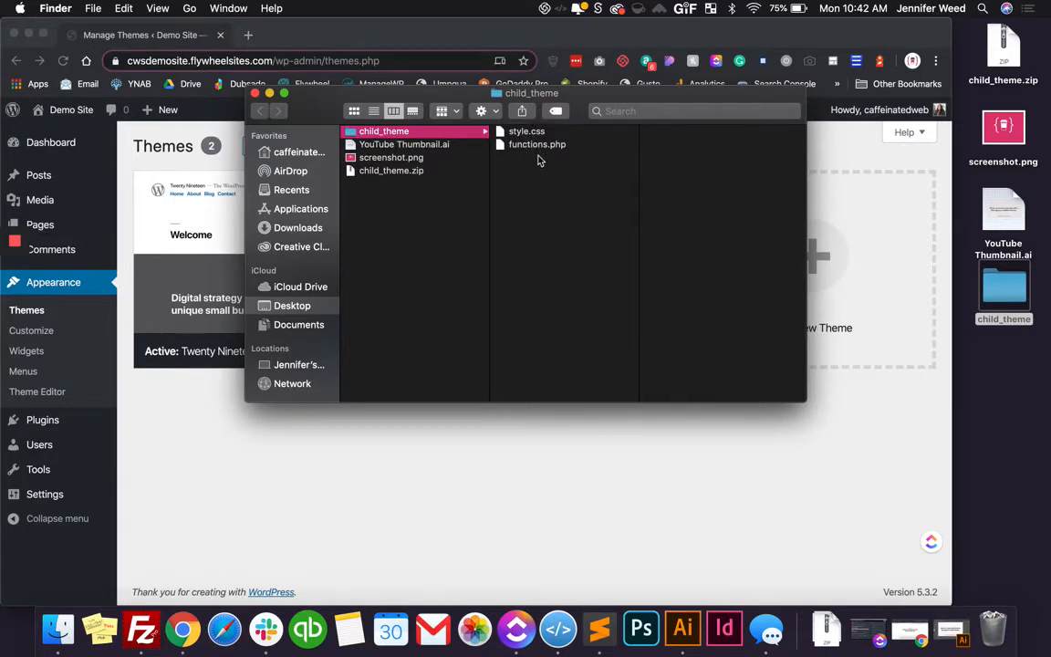
pyautogui.moveTo(539, 160); pyautogui.dragTo(613, 636)
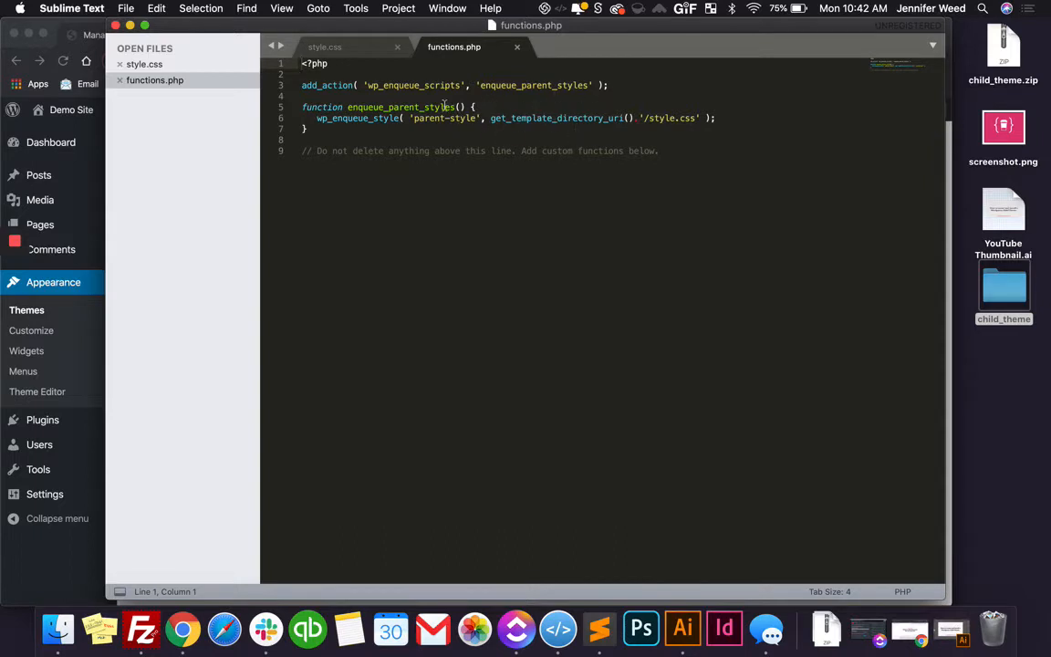
pyautogui.click(516, 47)
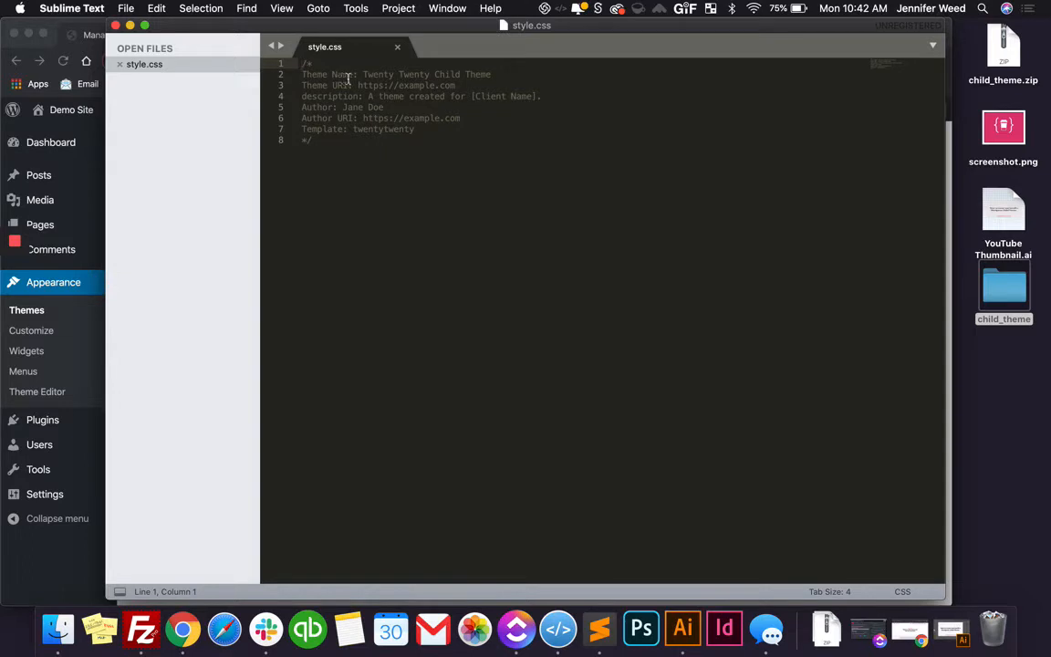
# Replace the theme name in the style.css header with Awesome Client
pyautogui.moveTo(492, 75); pyautogui.dragTo(362, 75)
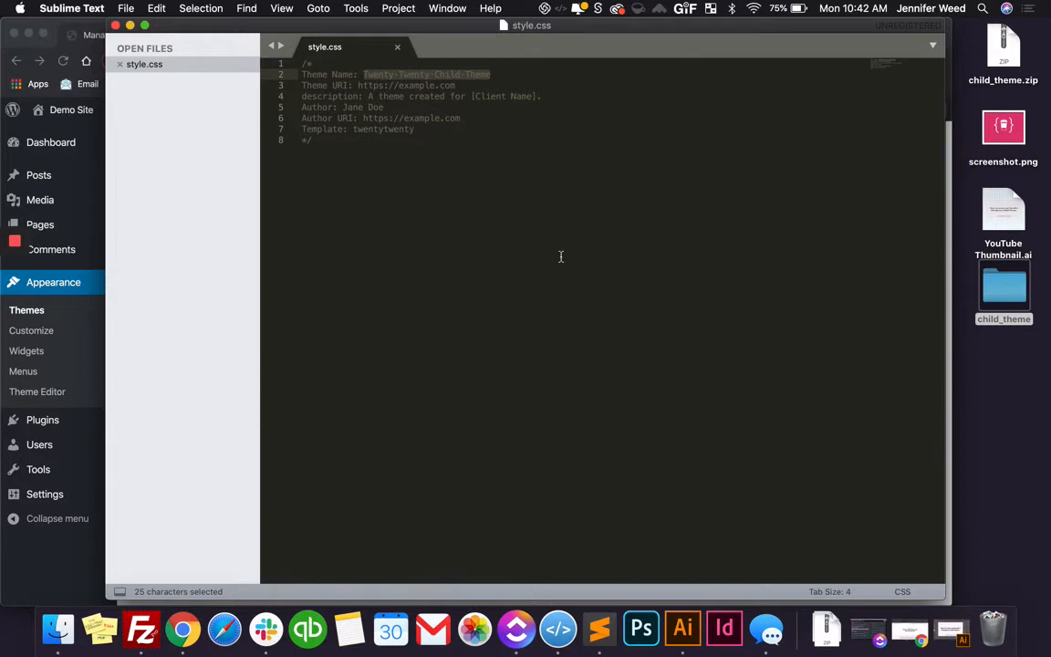
pyautogui.write('Awsome Cline')
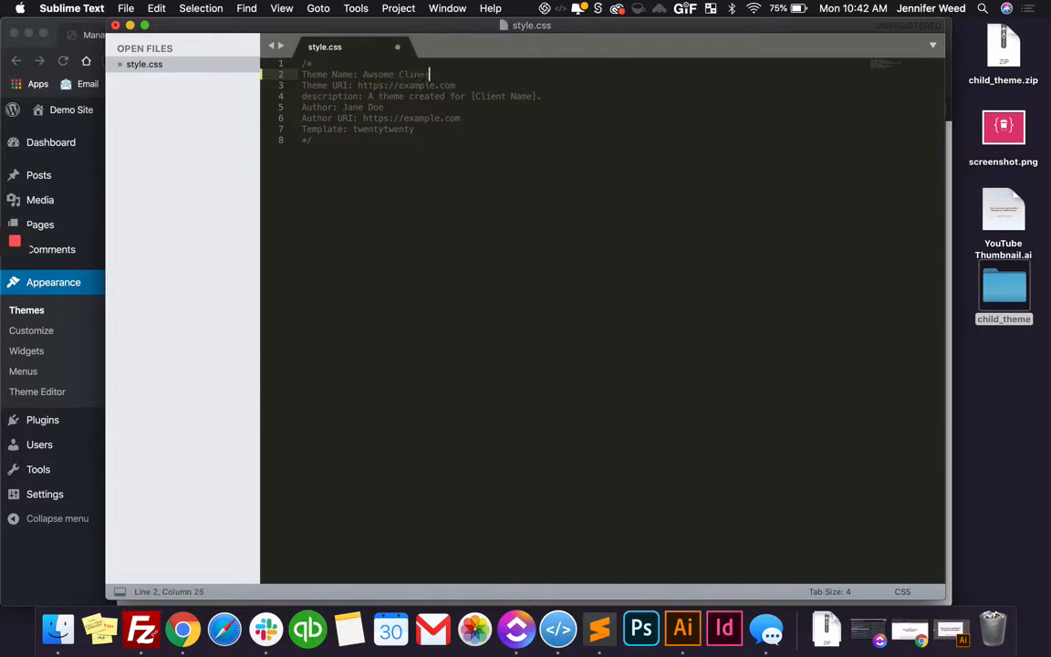
pyautogui.press('BackSpace')
pyautogui.write('nt')
pyautogui.click(375, 74)
pyautogui.write('e')
pyautogui.doubleClick(419, 86)
pyautogui.write('awesomecl')
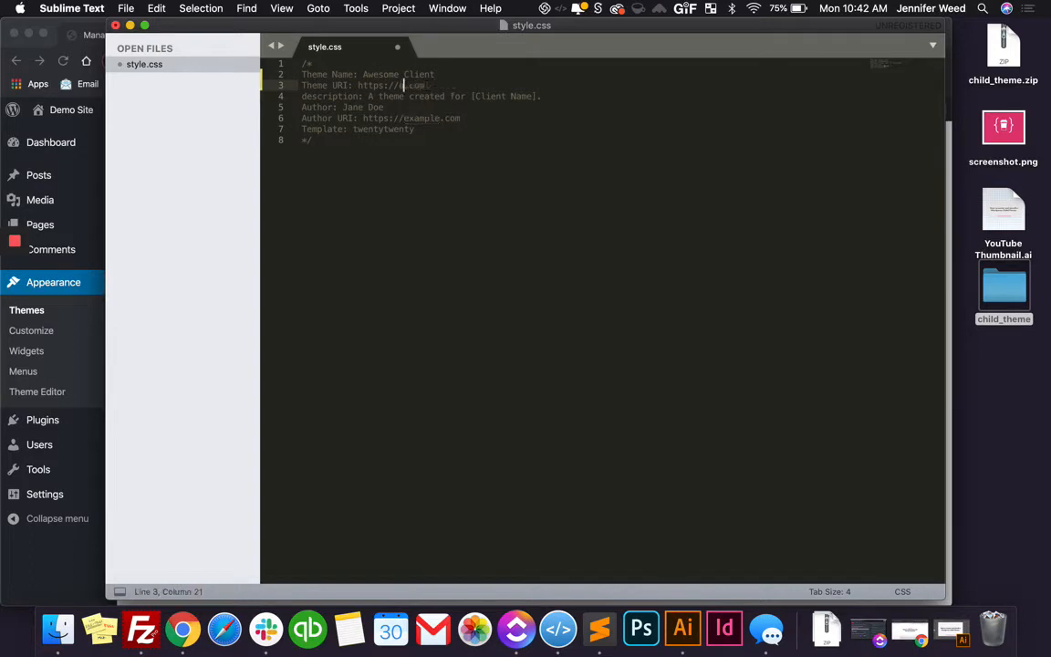
pyautogui.write('ient')
# Replace the [Client Name] placeholder in the theme description with Awesome Client
pyautogui.moveTo(471, 96); pyautogui.dragTo(538, 95)
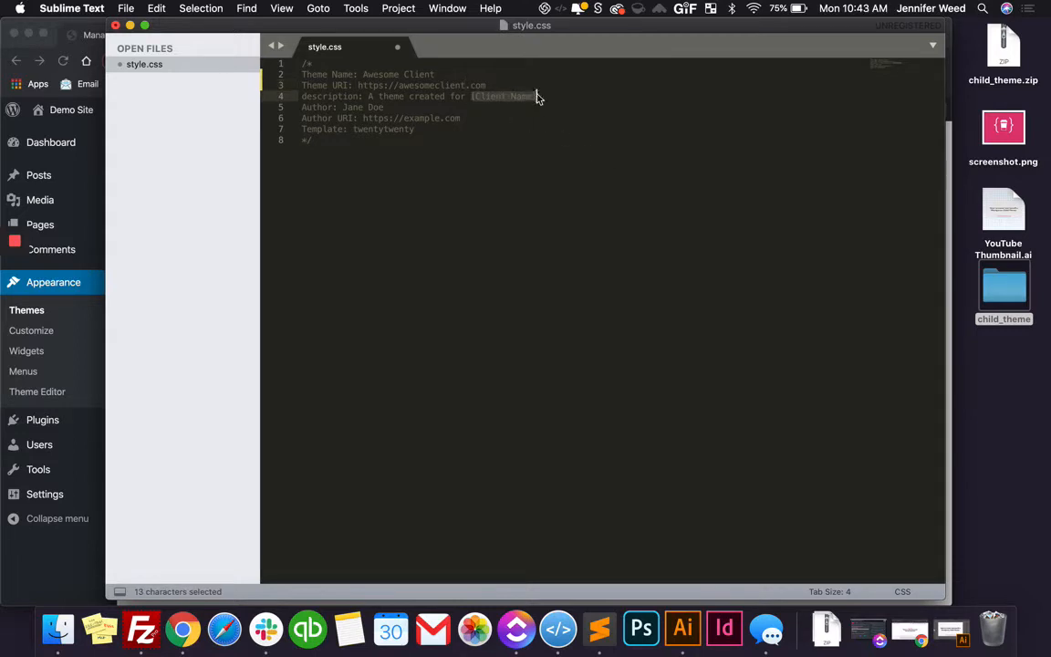
pyautogui.write('Awesome')
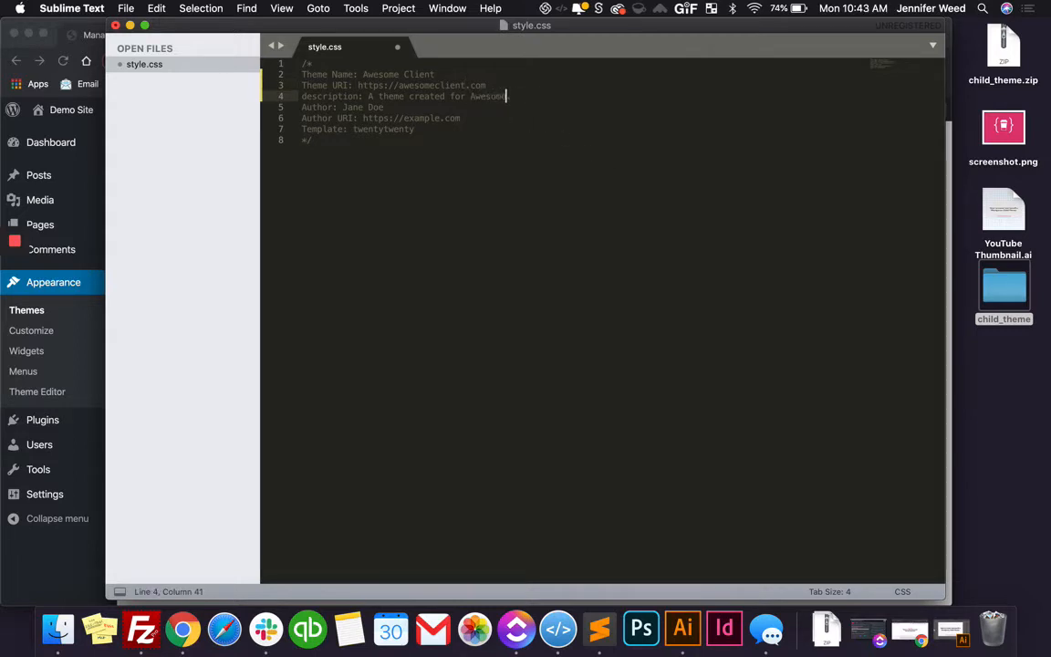
pyautogui.write(' Client.')
# Set the theme author in the style.css header to Caffeinated Web Studio
pyautogui.moveTo(384, 107); pyautogui.dragTo(342, 108)
pyautogui.write('Caffeine')
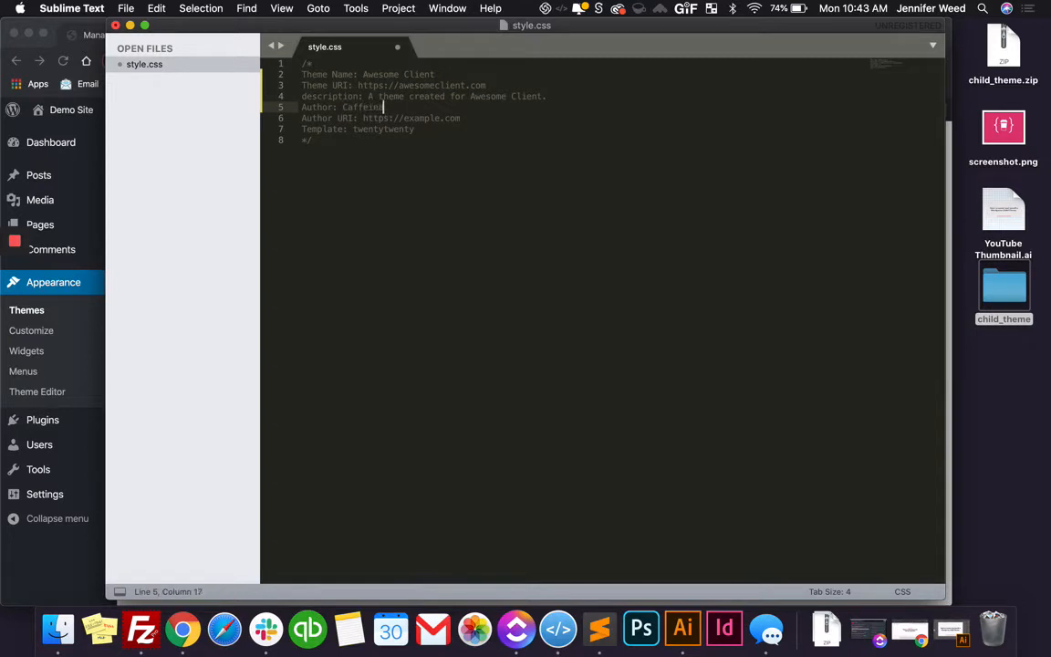
pyautogui.press('BackSpace')
pyautogui.write('ated Web Studio')
pyautogui.doubleClick(406, 118)
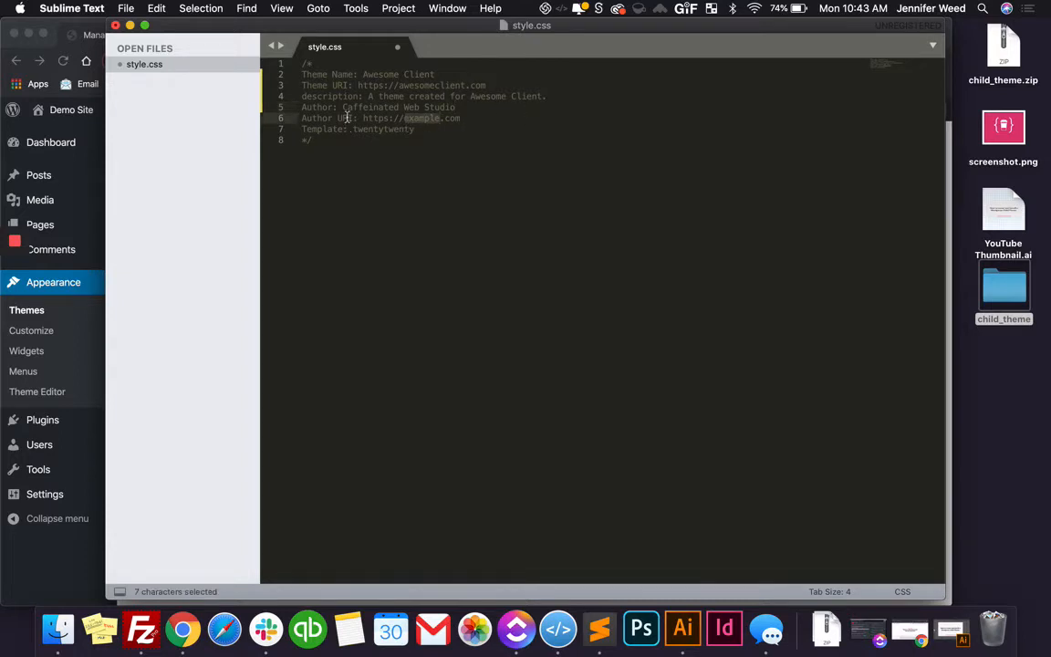
pyautogui.write('caff')
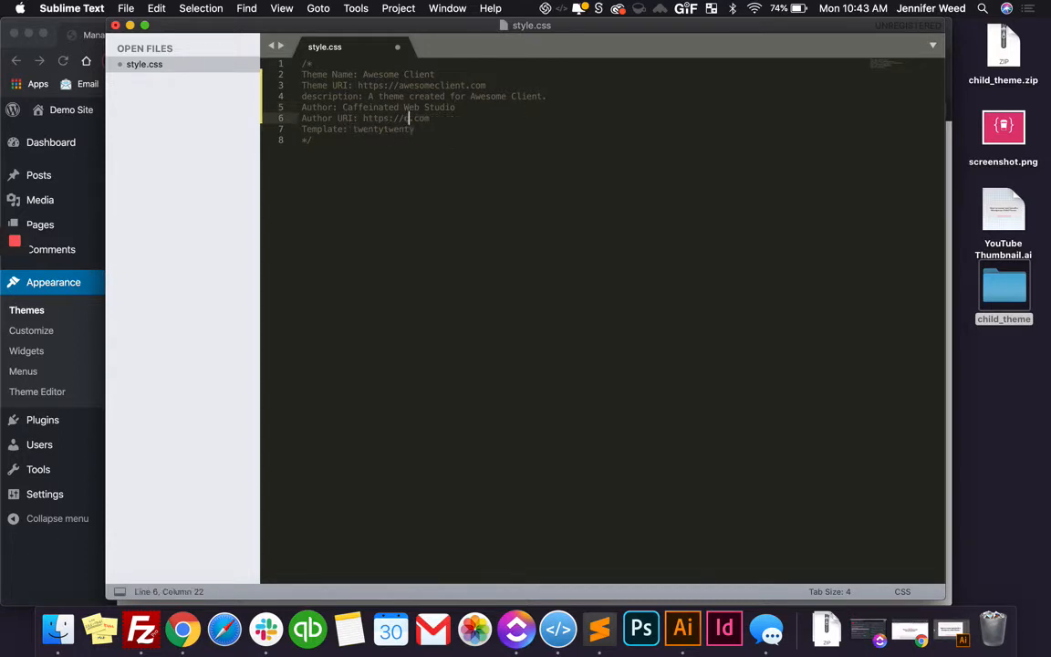
pyautogui.write('einatedwebstudio')
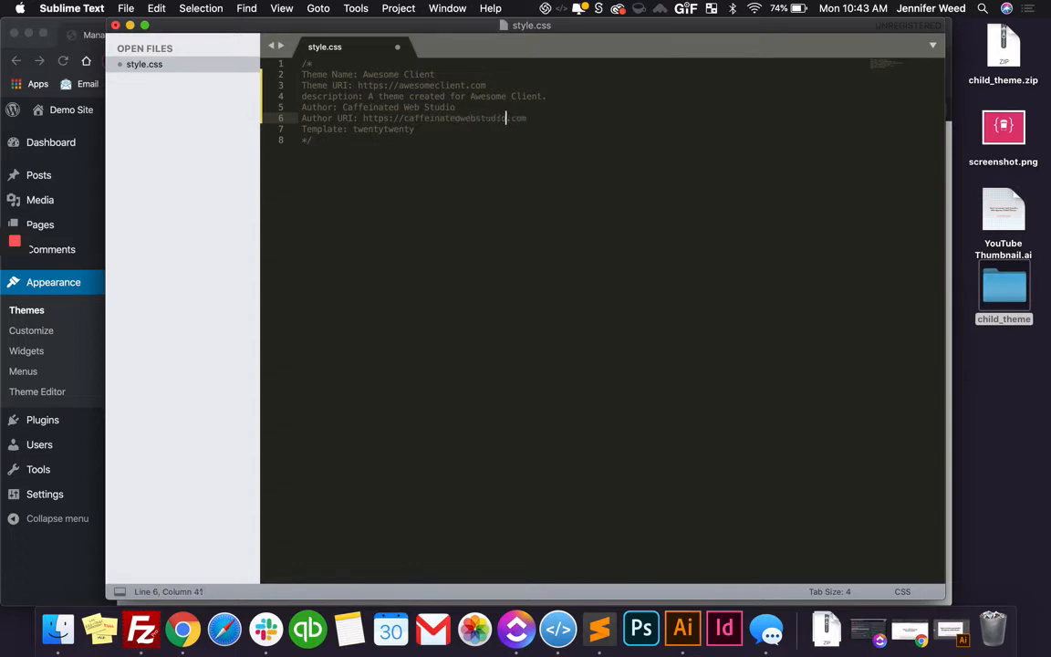
# Compare the Template value in style.css with the parent theme's folder name in the server's wp-content/themes directory in FileZilla
pyautogui.click(429, 130)
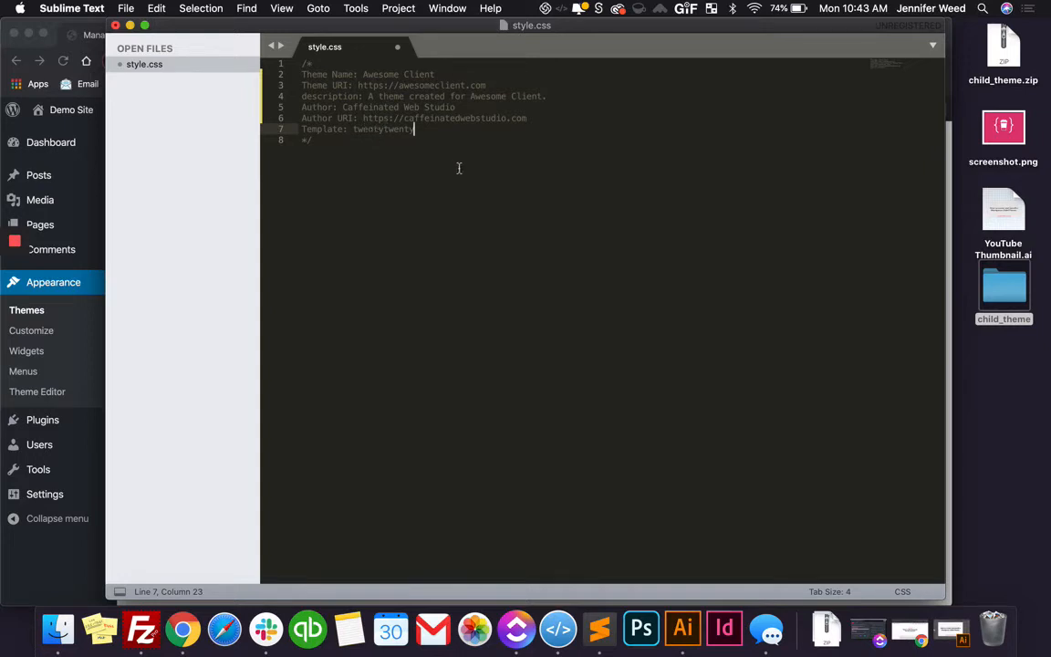
pyautogui.click(153, 635)
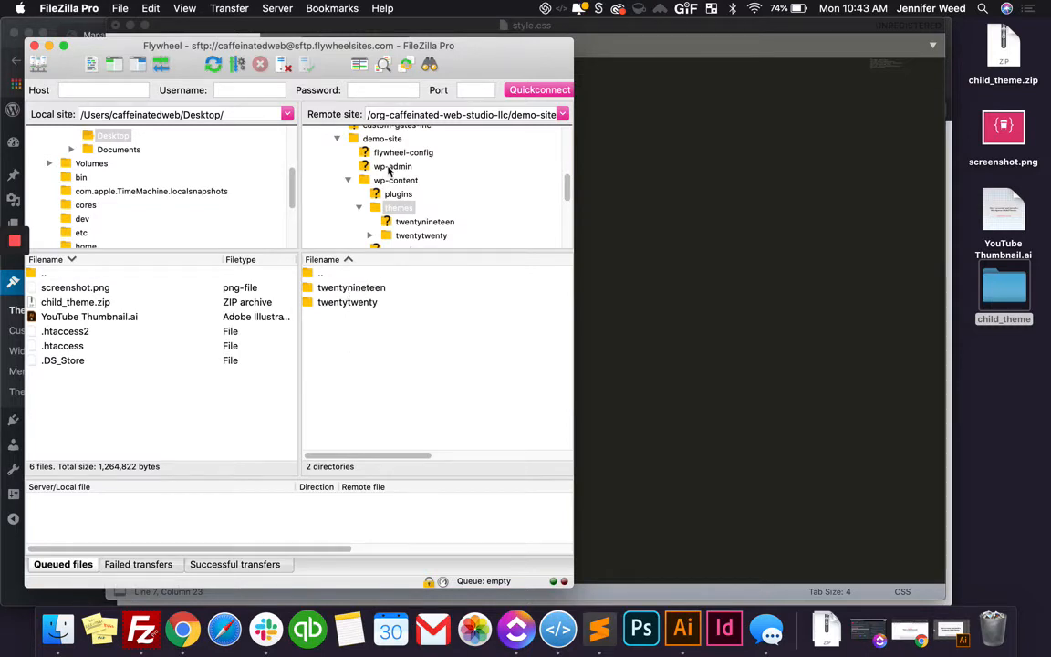
pyautogui.scroll(2, 392, 164)
pyautogui.scroll(1, 391, 158)
pyautogui.scroll(-3, 392, 164)
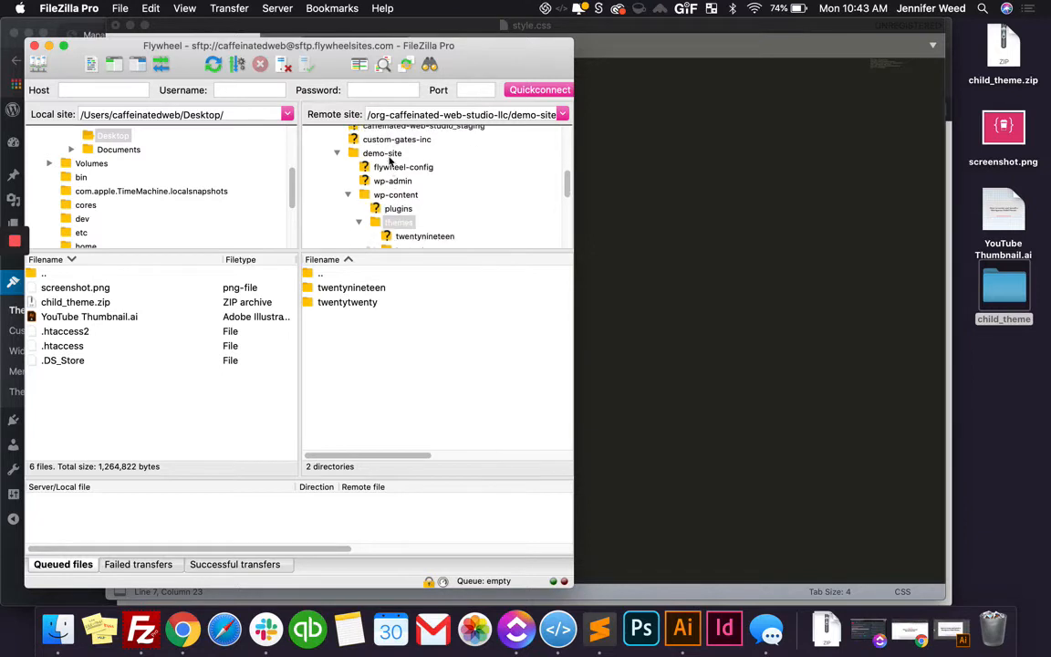
pyautogui.click(645, 155)
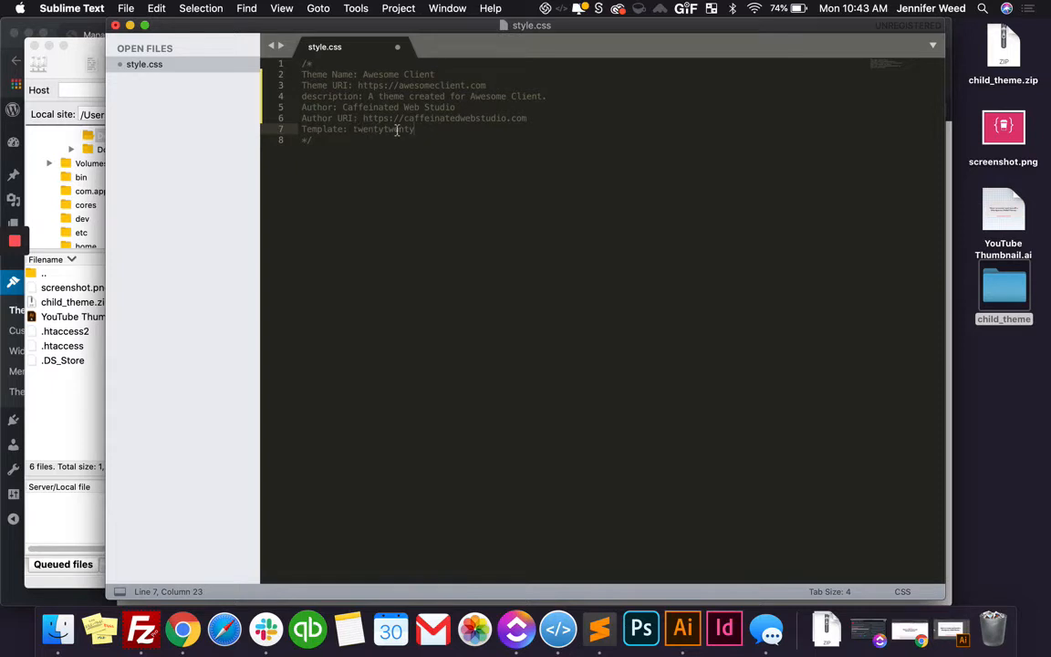
pyautogui.click(70, 72)
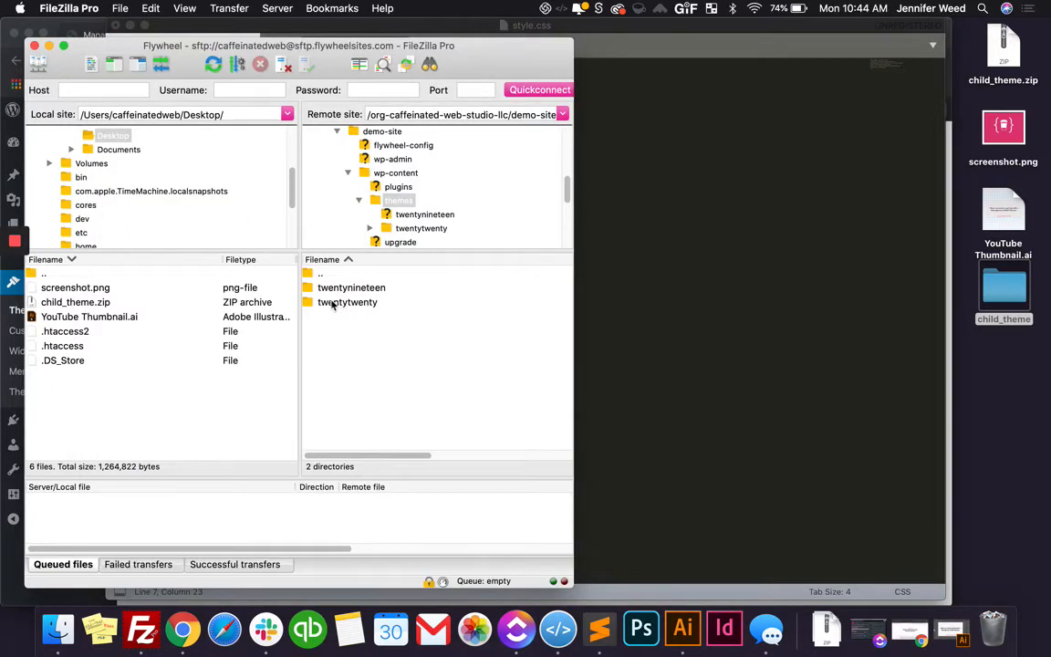
pyautogui.click(677, 188)
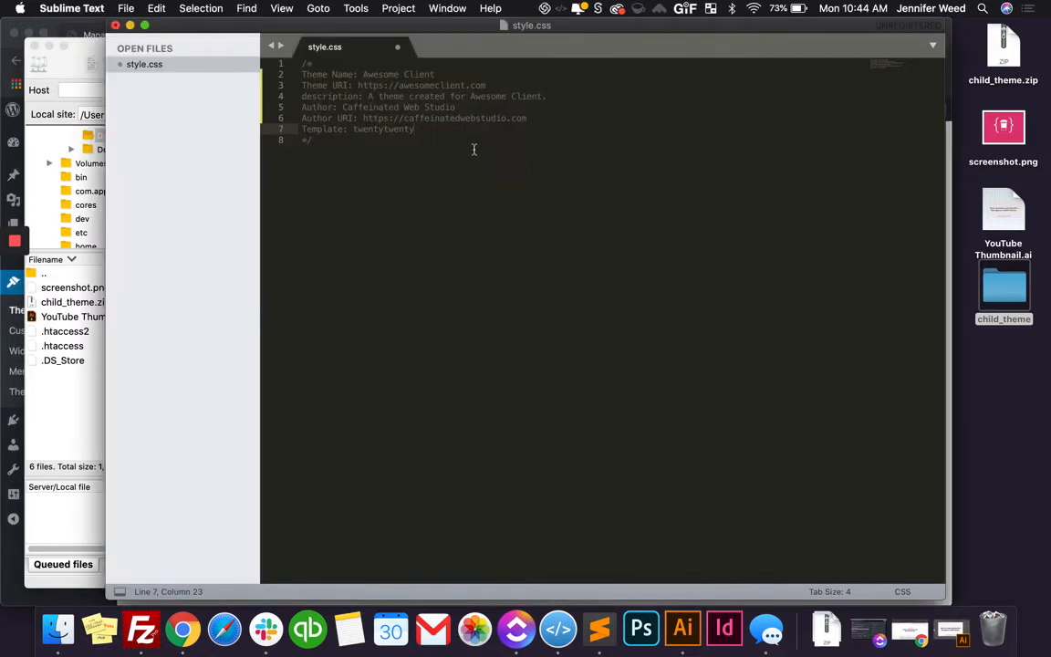
# Save style.css and close both the editor and the child_theme folder window
pyautogui.press('super+s')
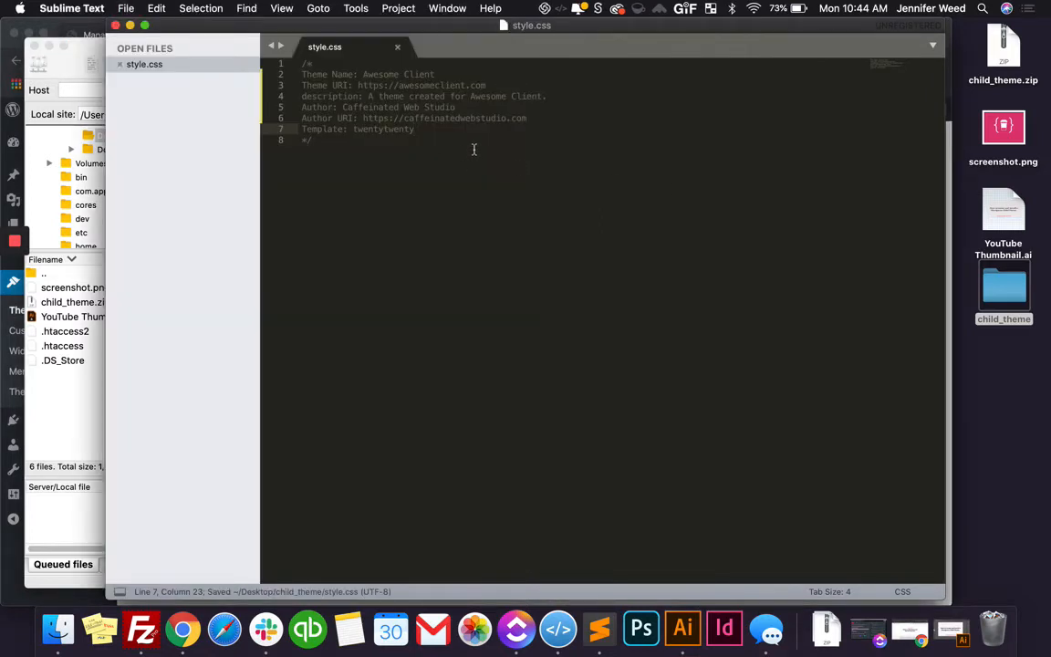
pyautogui.click(115, 26)
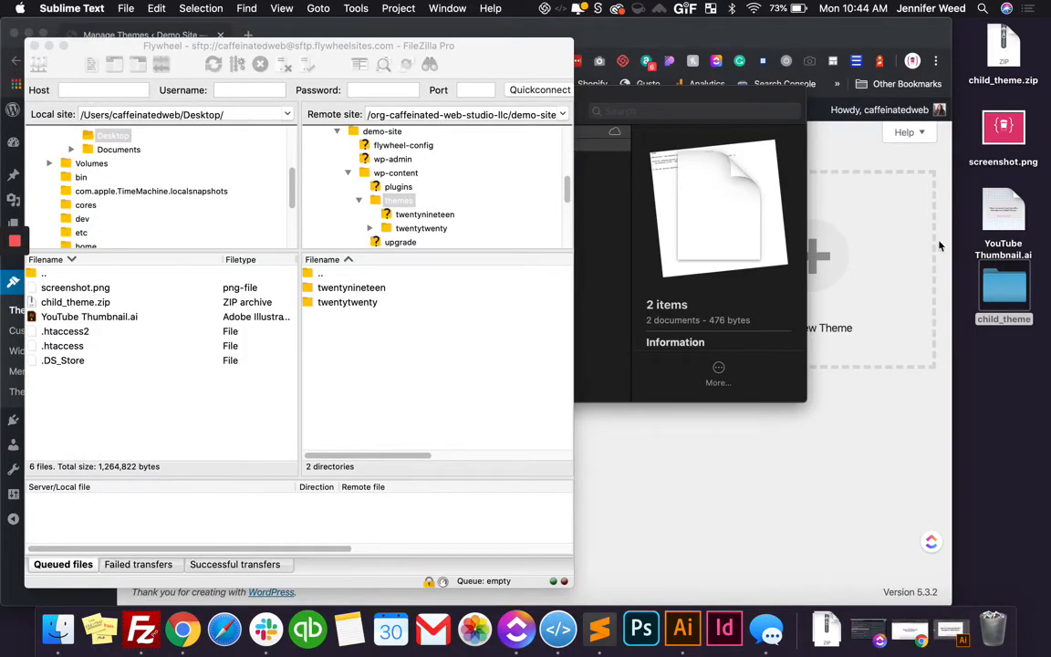
pyautogui.click(596, 166)
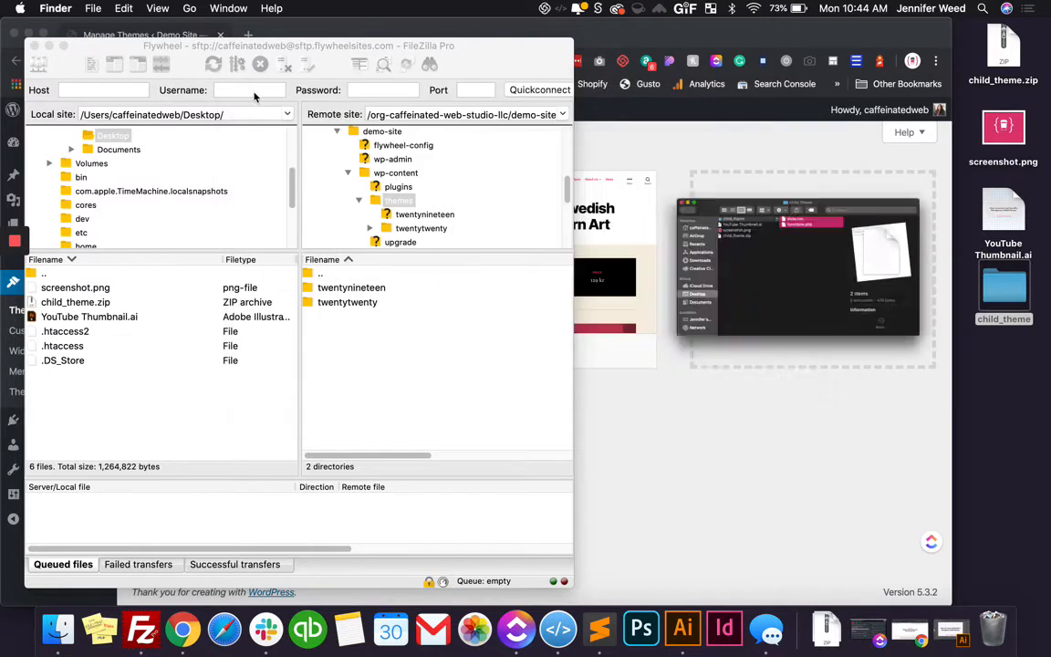
pyautogui.click(254, 92)
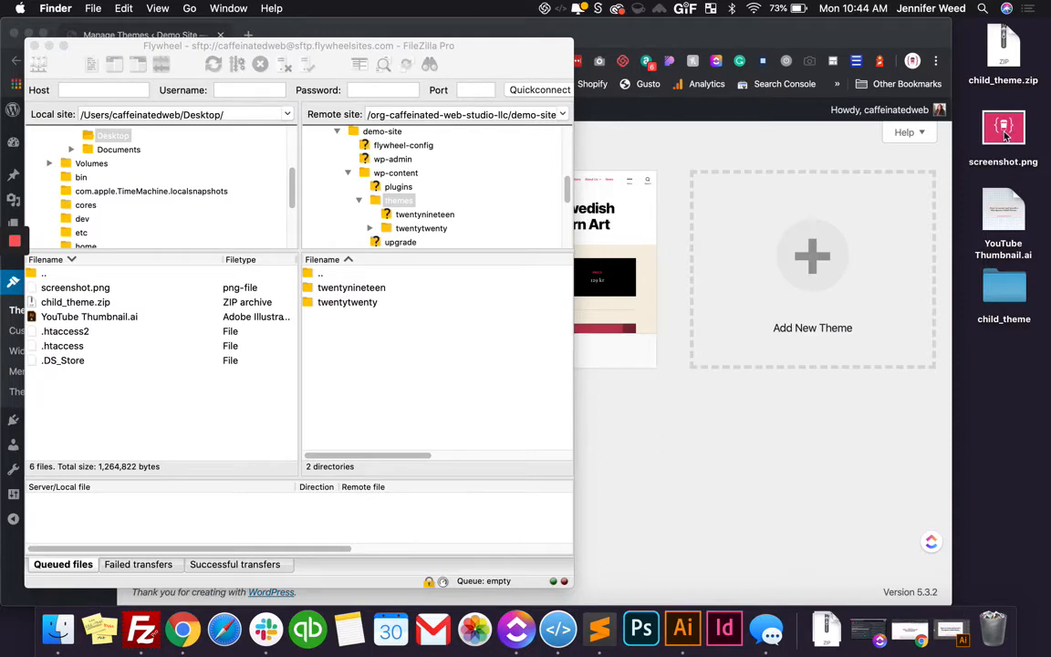
# Move screenshot.png from the desktop into the child_theme folder and close the folder window
pyautogui.moveTo(1005, 135); pyautogui.dragTo(589, 253)
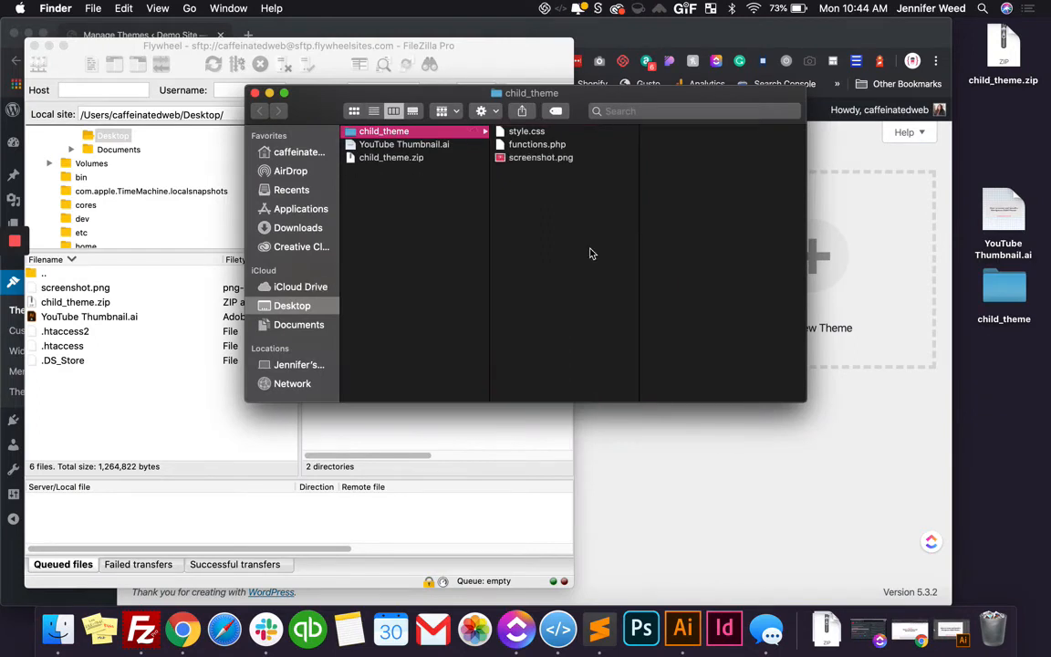
pyautogui.click(256, 94)
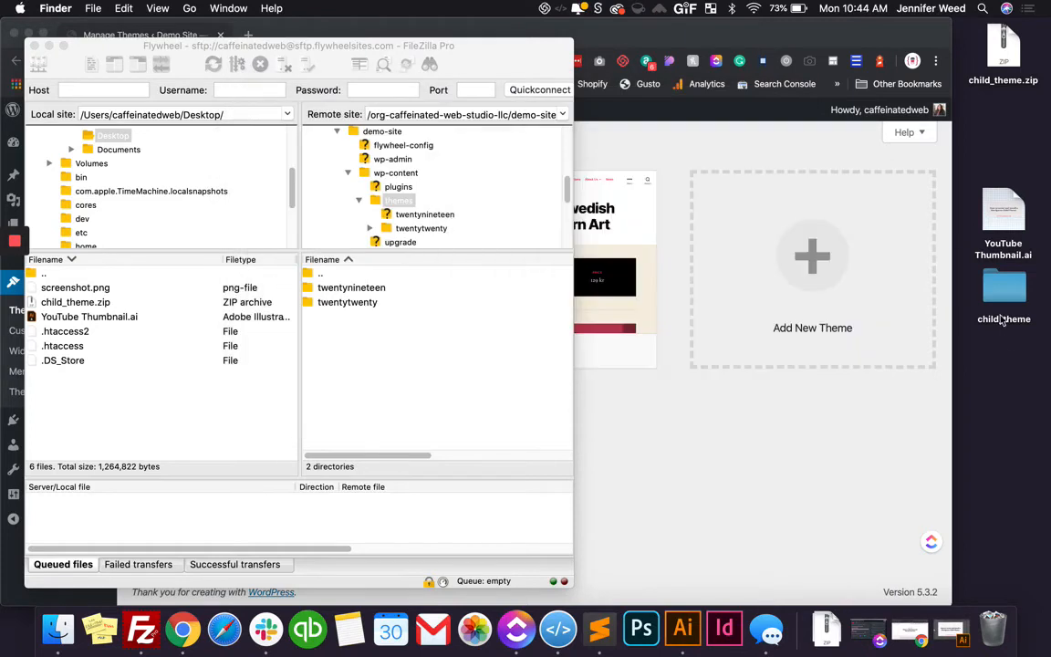
# Rename the child_theme folder on the desktop to awesomeclient and compress it into a ZIP archive
pyautogui.click(1009, 287)
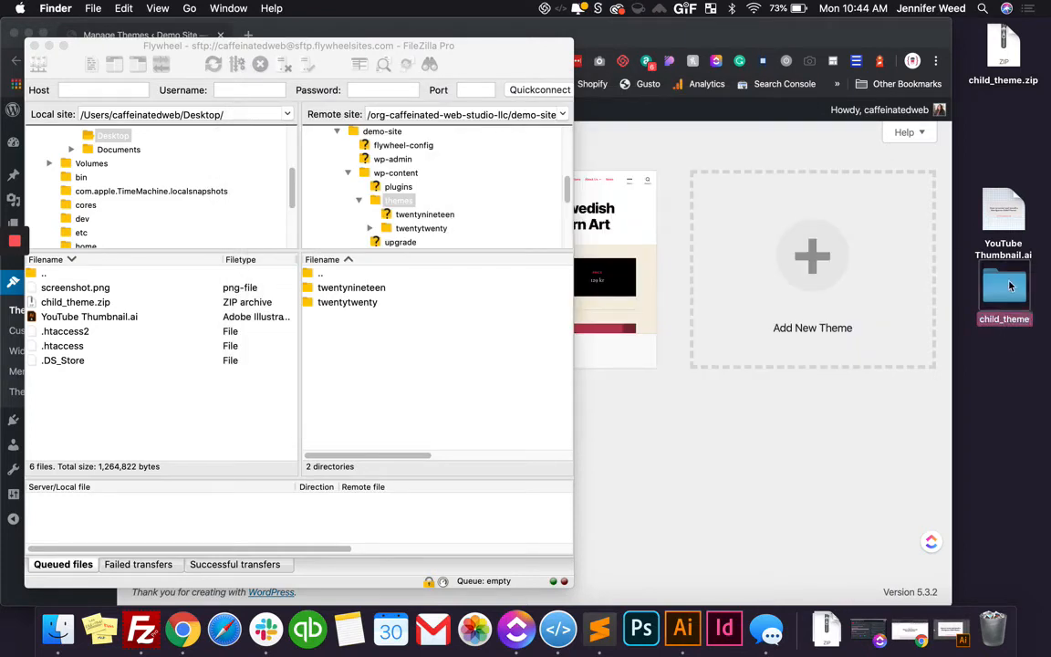
pyautogui.press('Return')
pyautogui.write('awesomeclin')
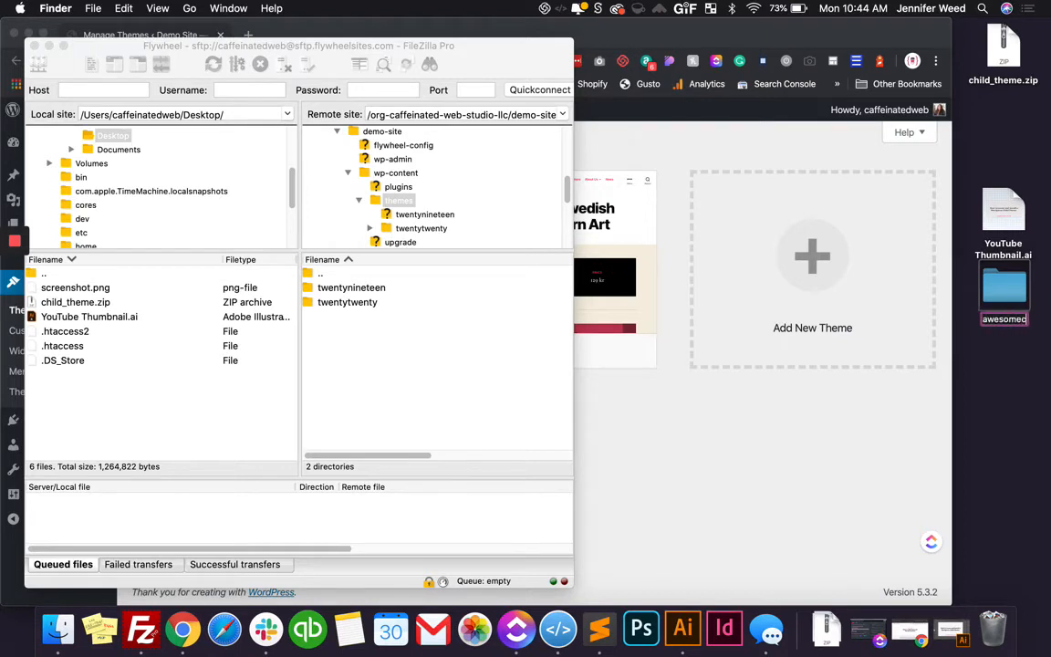
pyautogui.write('ent')
pyautogui.press('Return')
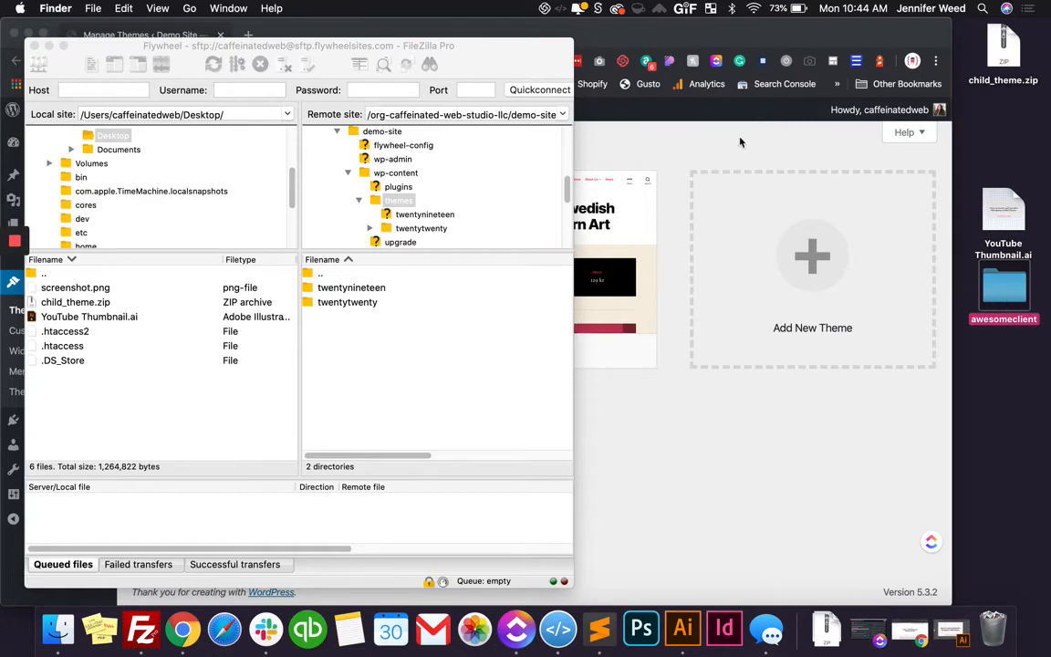
pyautogui.rightClick(1004, 290)
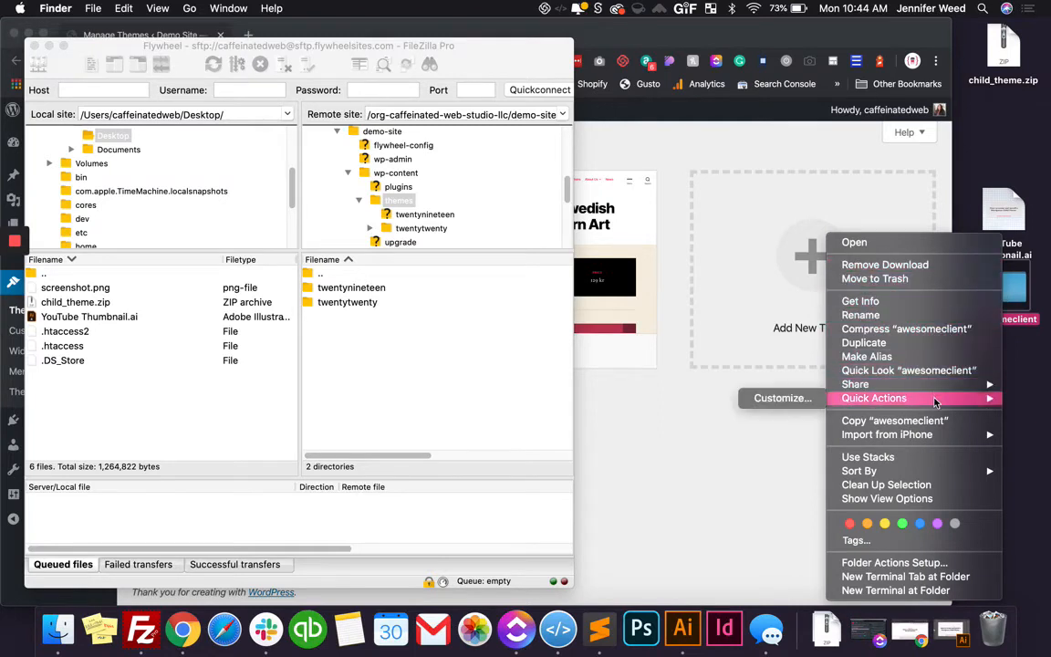
pyautogui.click(932, 331)
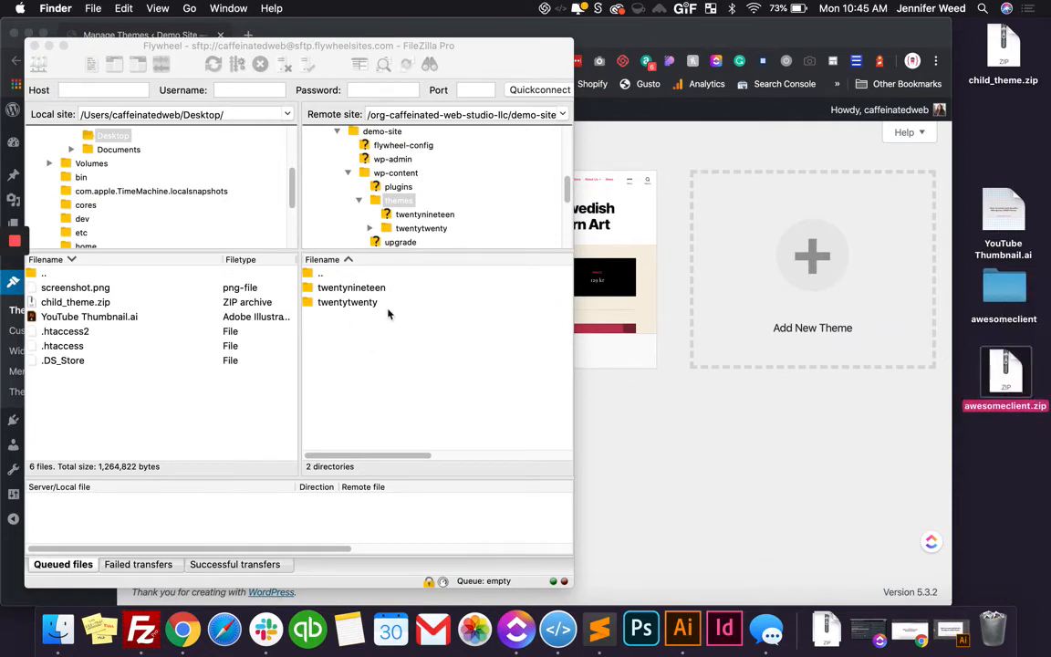
# Switch to the WordPress Themes page in Chrome and install a new theme by uploading awesomeclient.zip from the desktop
pyautogui.click(663, 150)
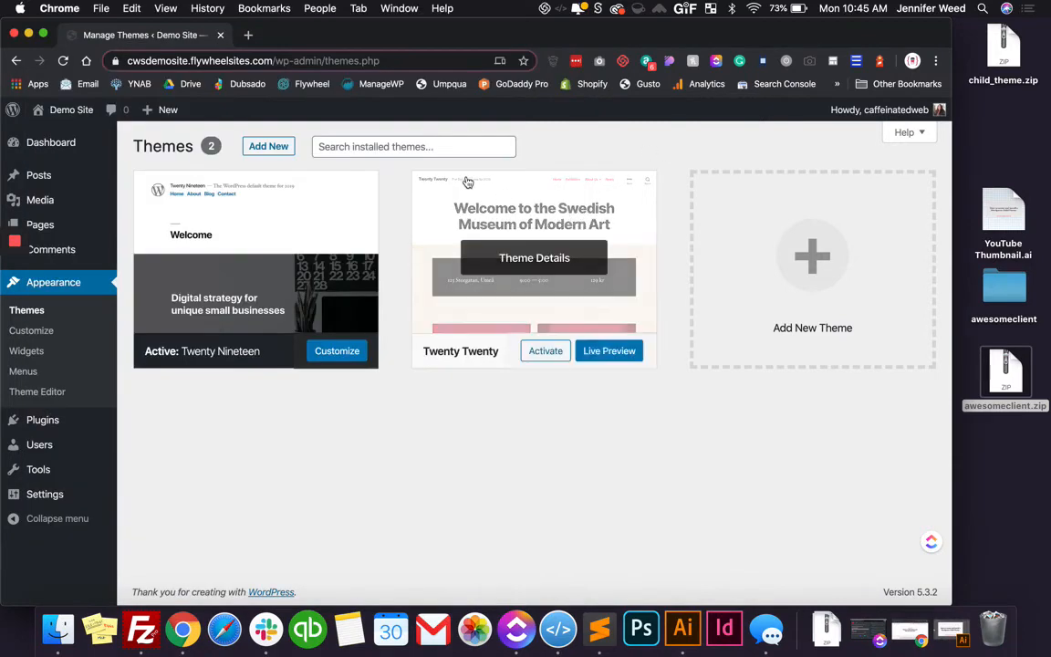
pyautogui.click(266, 148)
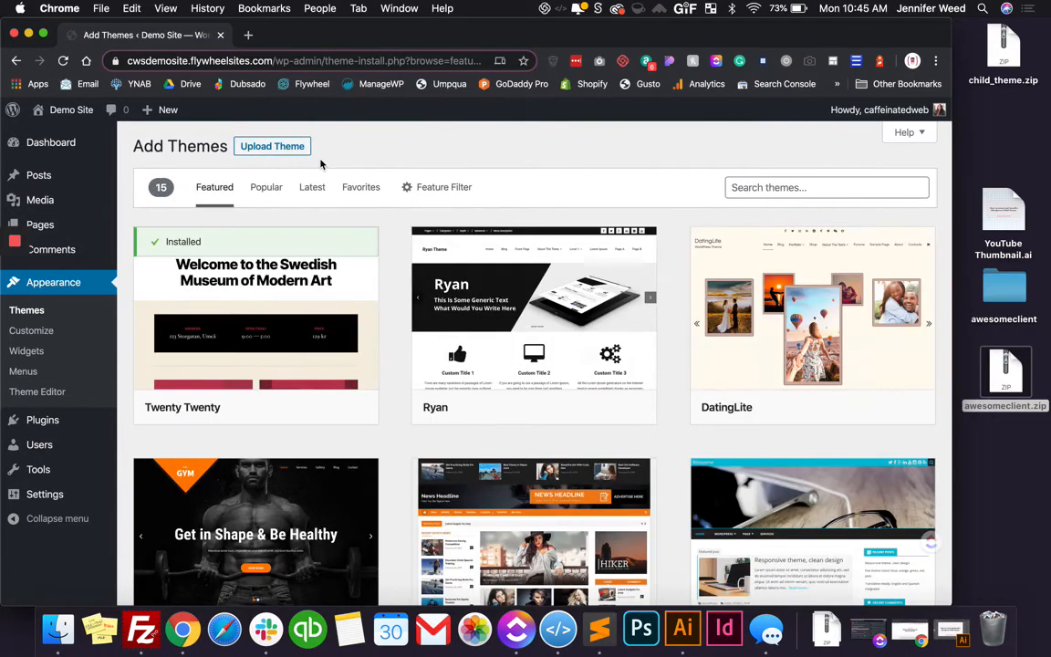
pyautogui.click(288, 147)
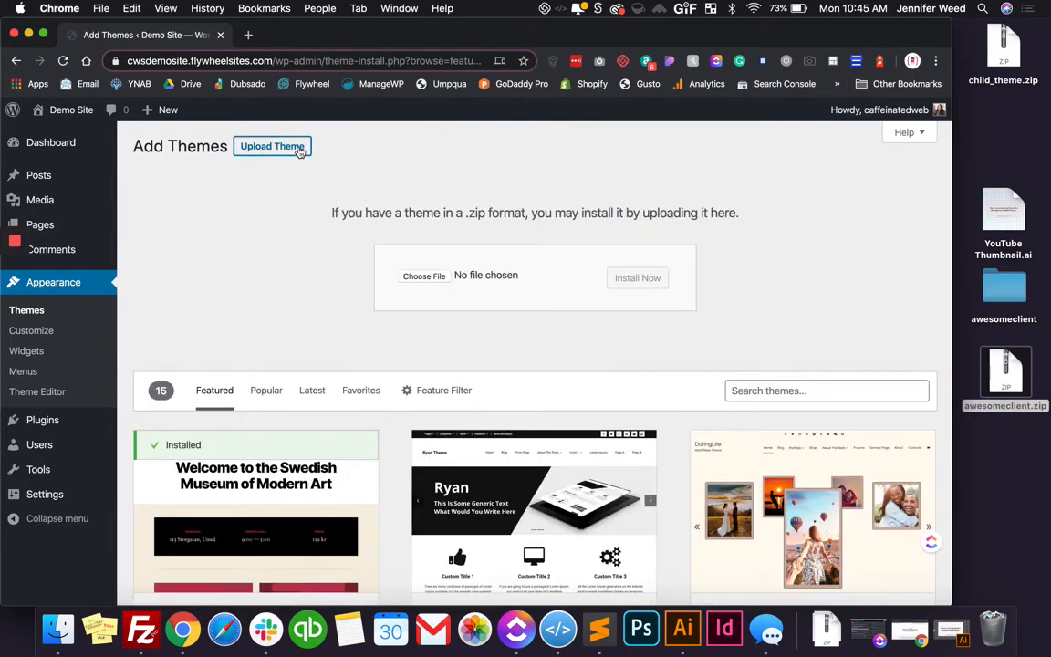
pyautogui.moveTo(1020, 378); pyautogui.dragTo(448, 277)
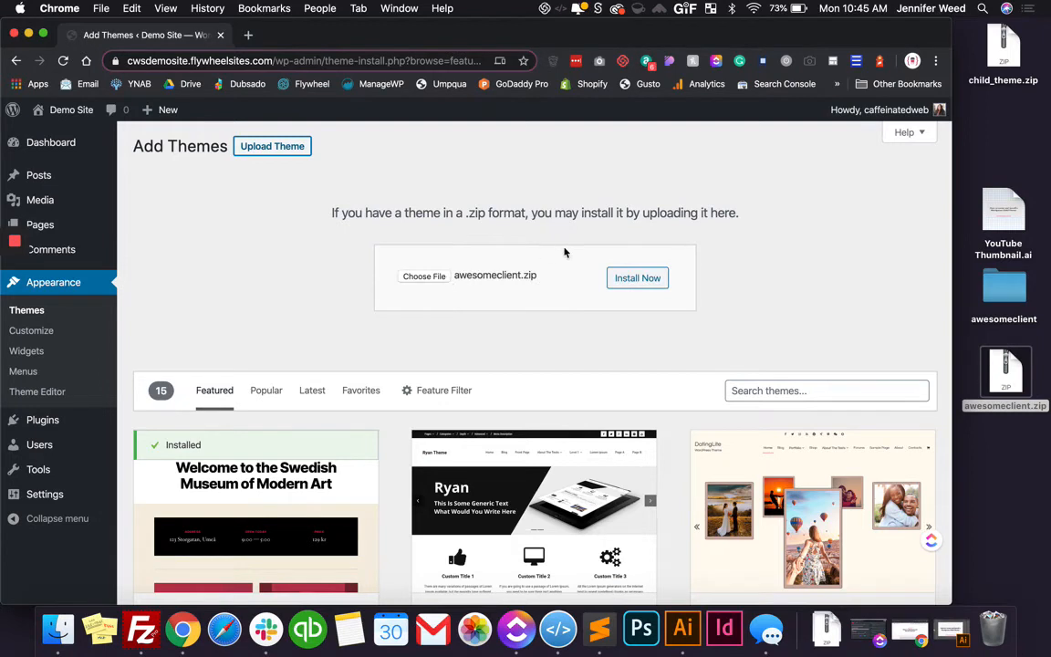
pyautogui.click(656, 288)
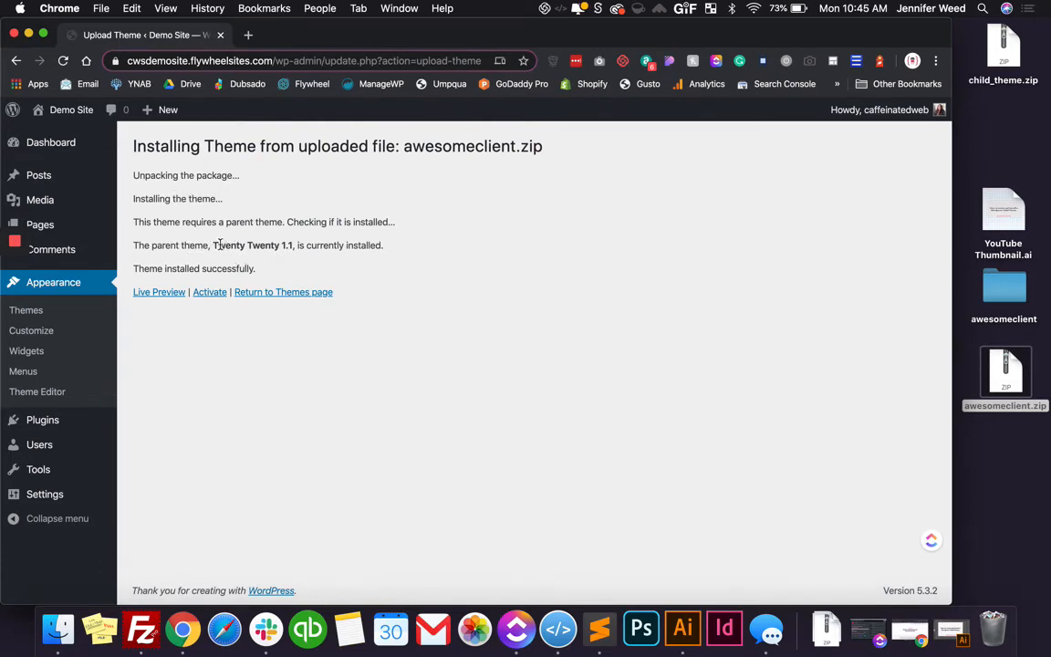
# Activate the newly installed child theme from the installation results page
pyautogui.moveTo(213, 244); pyautogui.dragTo(292, 255)
pyautogui.click(292, 254)
pyautogui.click(208, 293)
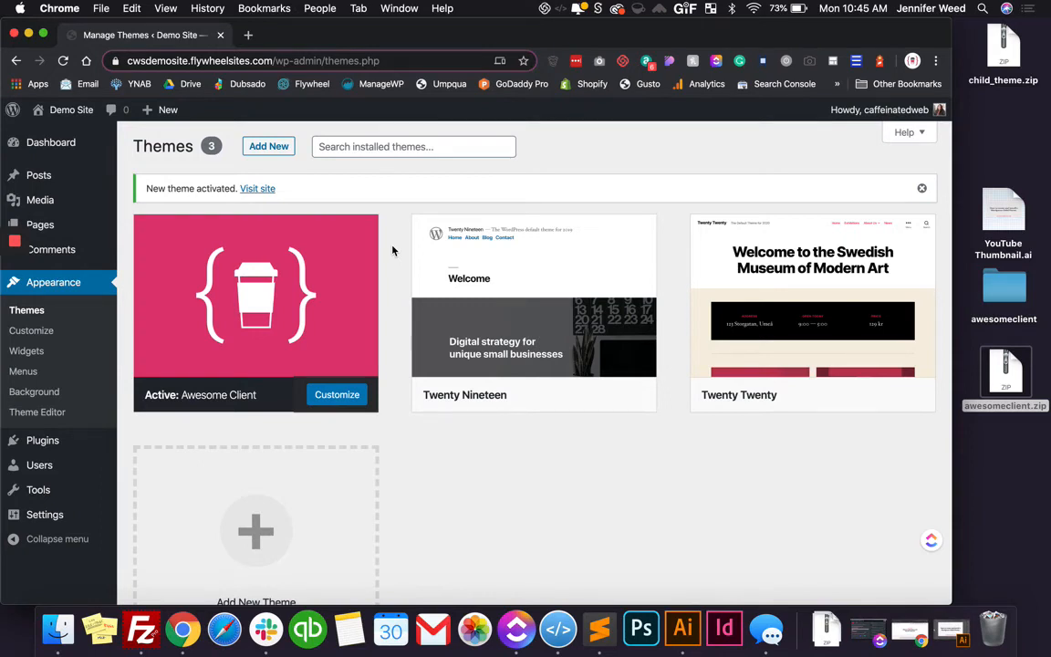
# Open the Theme Editor, accept its direct-editing warning, and load the files of the Twenty Twenty parent theme
pyautogui.click(27, 412)
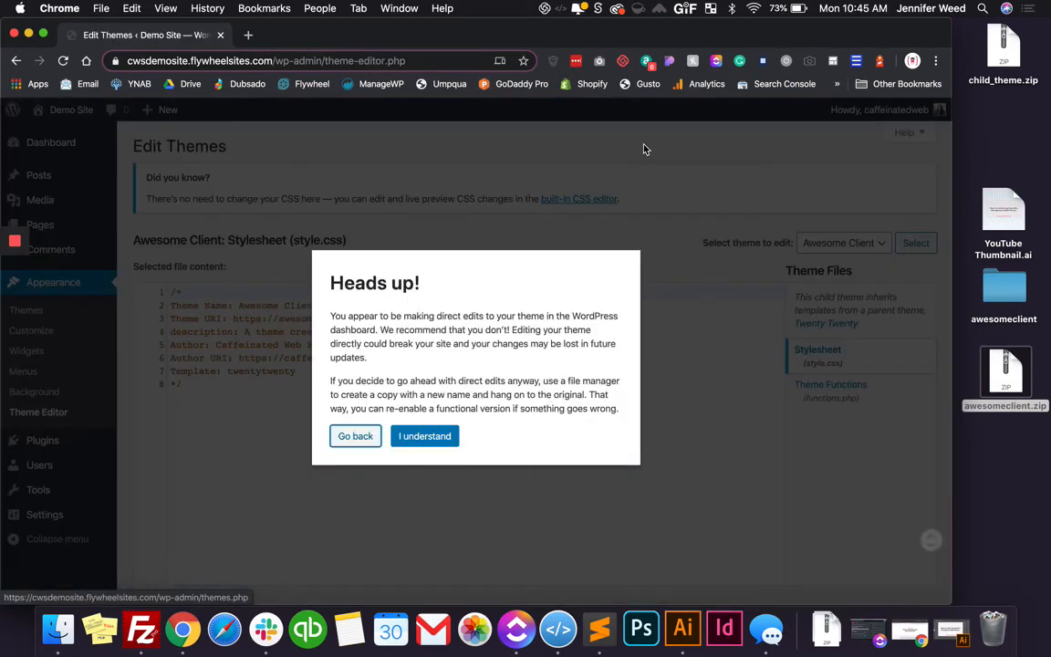
pyautogui.click(424, 436)
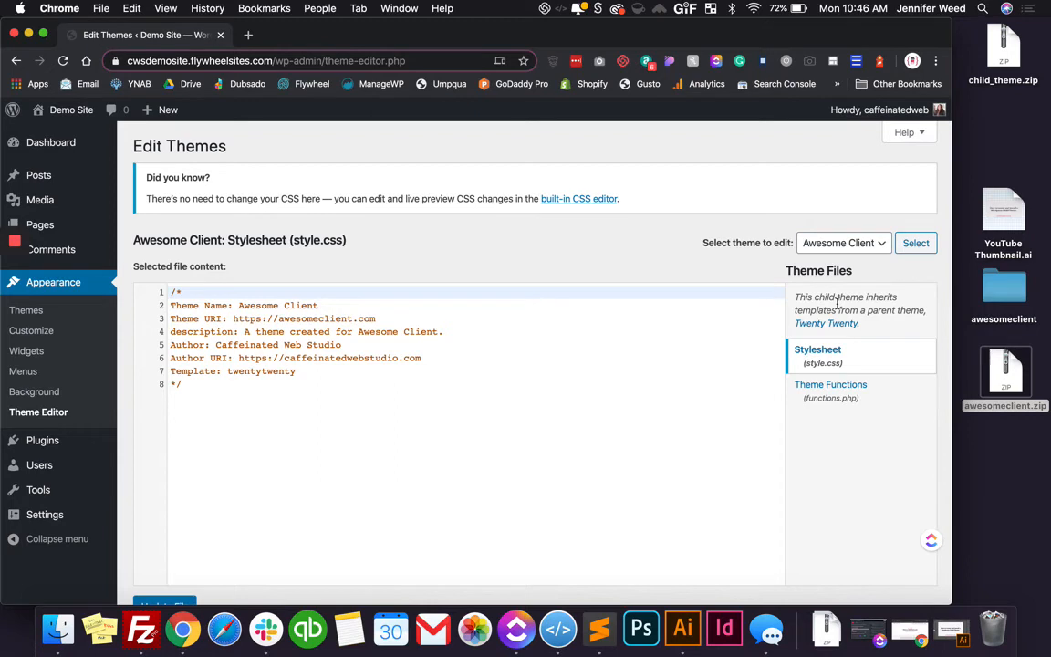
pyautogui.click(839, 243)
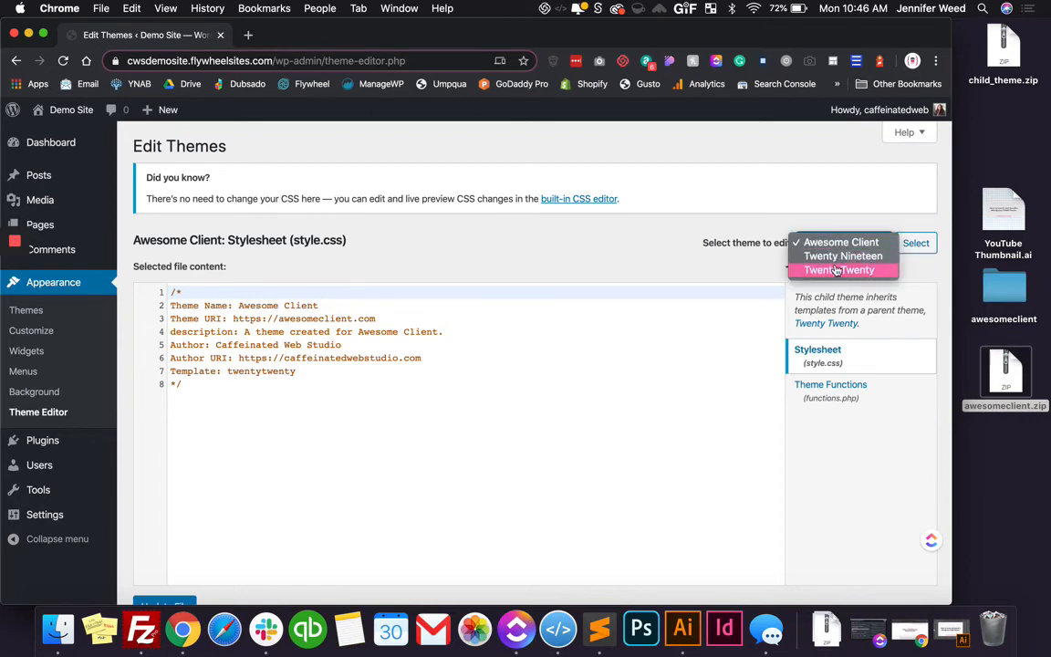
pyautogui.click(825, 270)
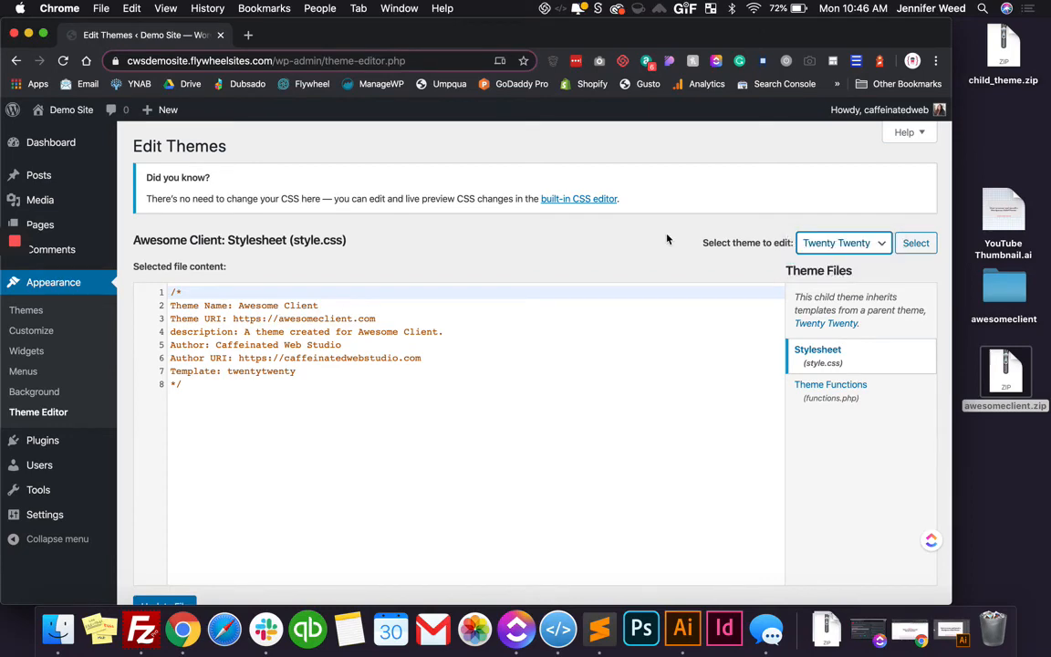
pyautogui.click(923, 246)
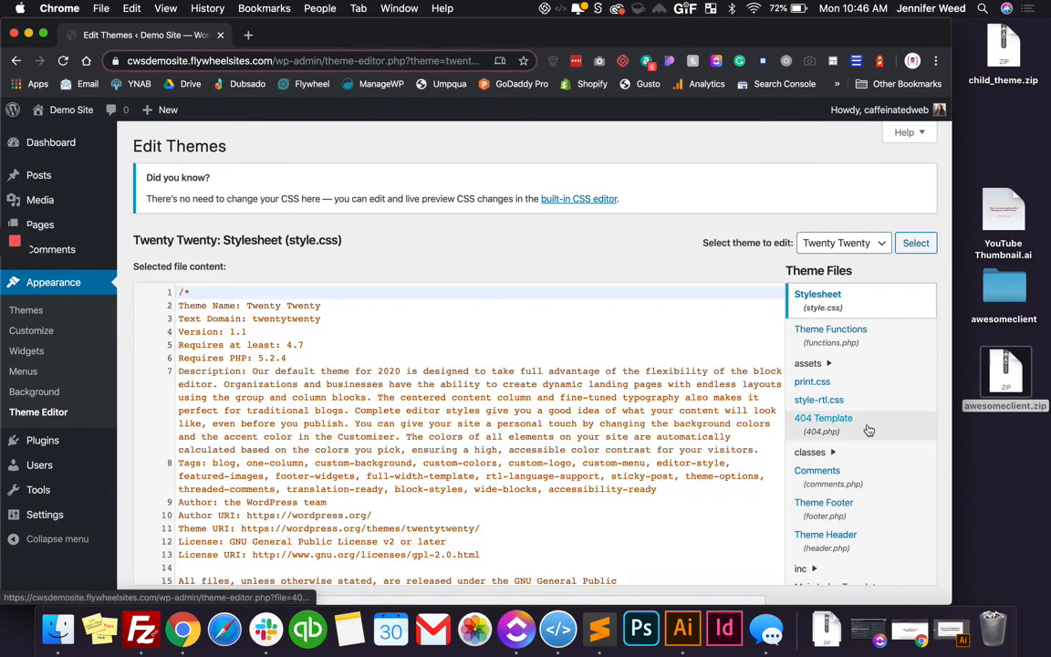
# Look through the parent theme's file list and open its Theme Header file, header.php
pyautogui.scroll(-3, 869, 430)
pyautogui.scroll(-3, 869, 430)
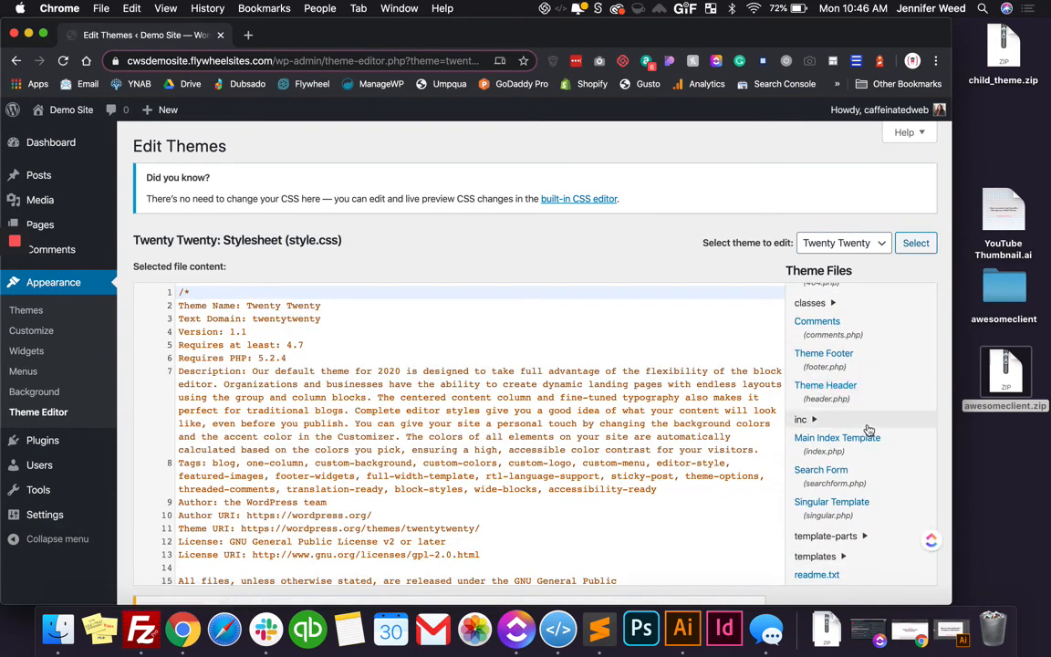
pyautogui.scroll(1, 868, 430)
pyautogui.click(845, 429)
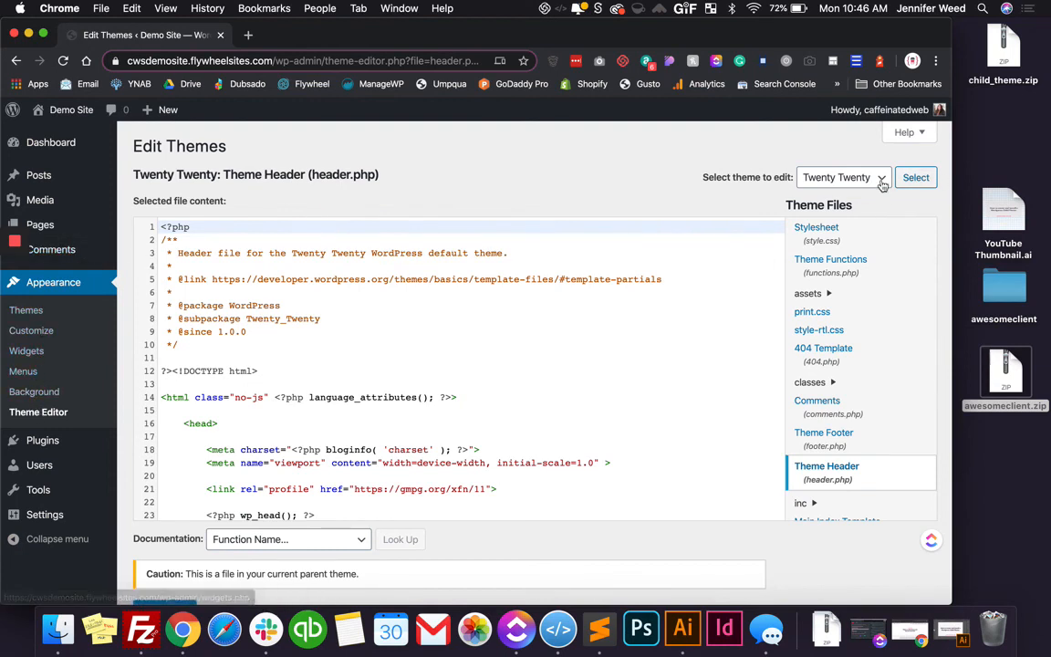
# Load the Awesome Client child theme's files in the Theme Editor
pyautogui.click(836, 181)
pyautogui.click(837, 150)
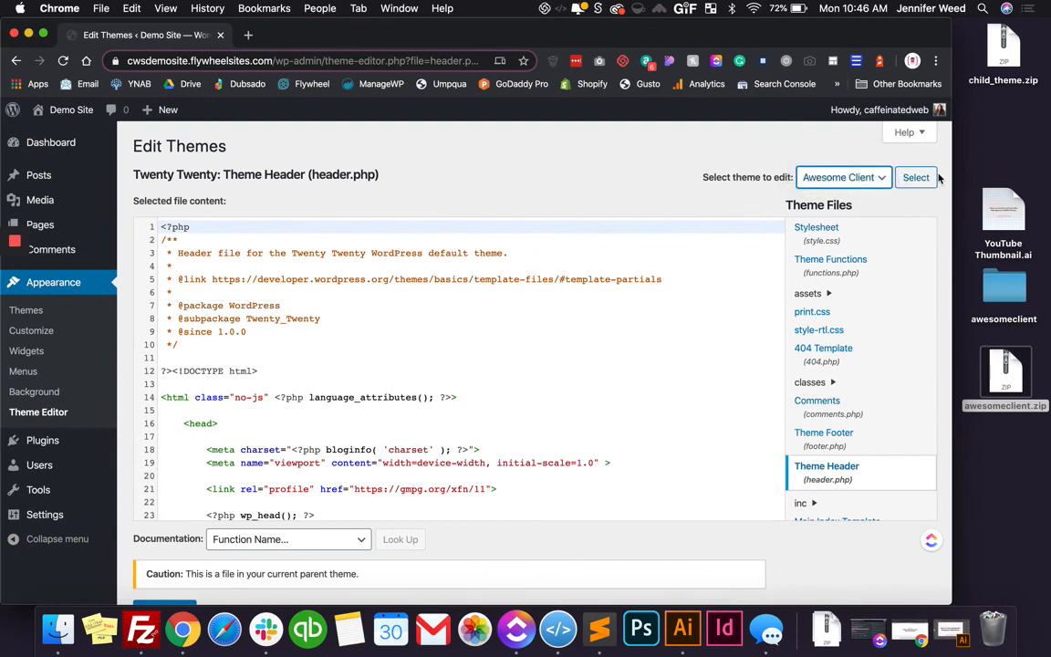
pyautogui.click(926, 179)
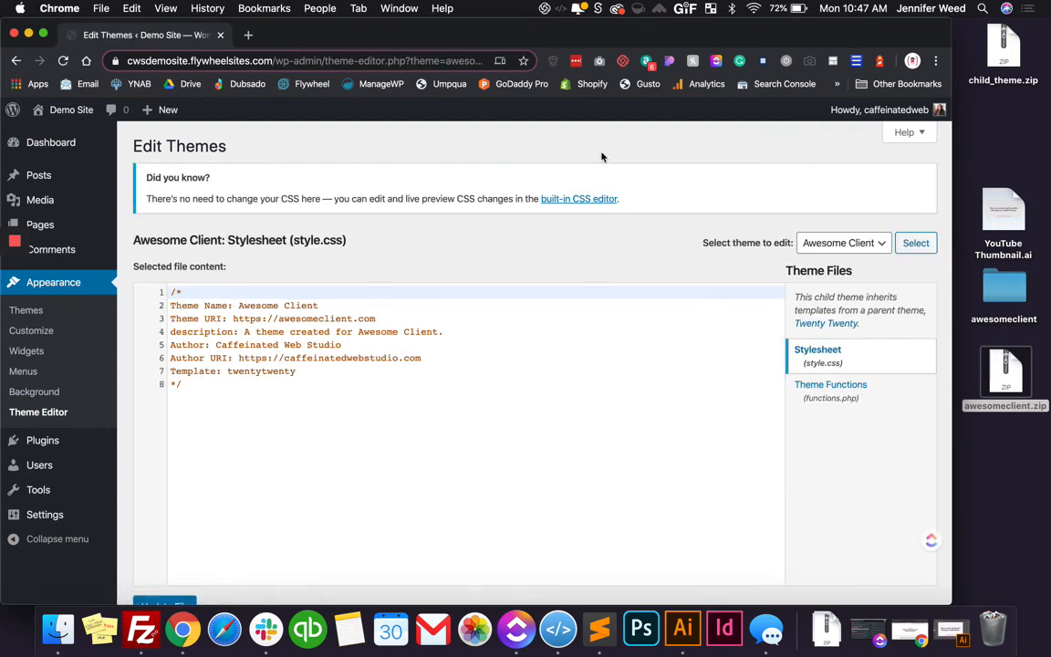